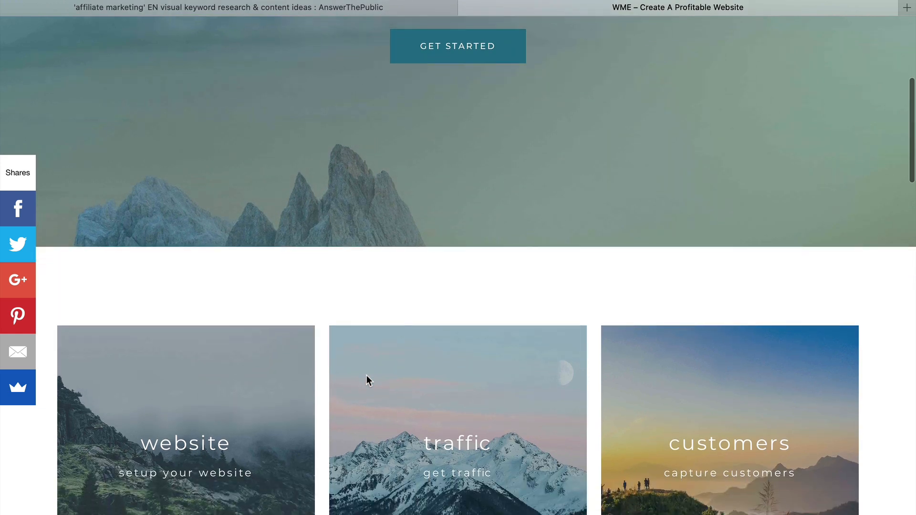
{"action": "scroll", "coordinate": [366, 375], "scroll_direction": "down", "scroll_amount": 3}
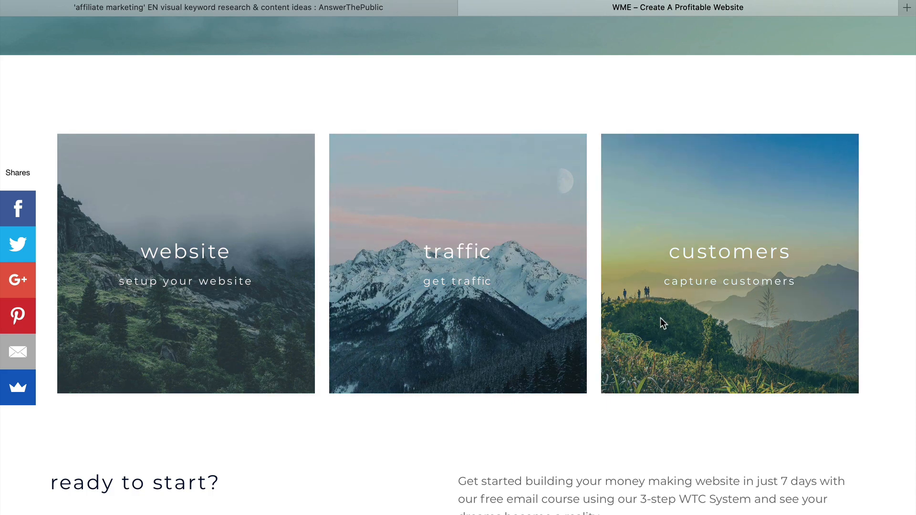
{"action": "scroll", "coordinate": [661, 320], "scroll_direction": "down", "scroll_amount": 3}
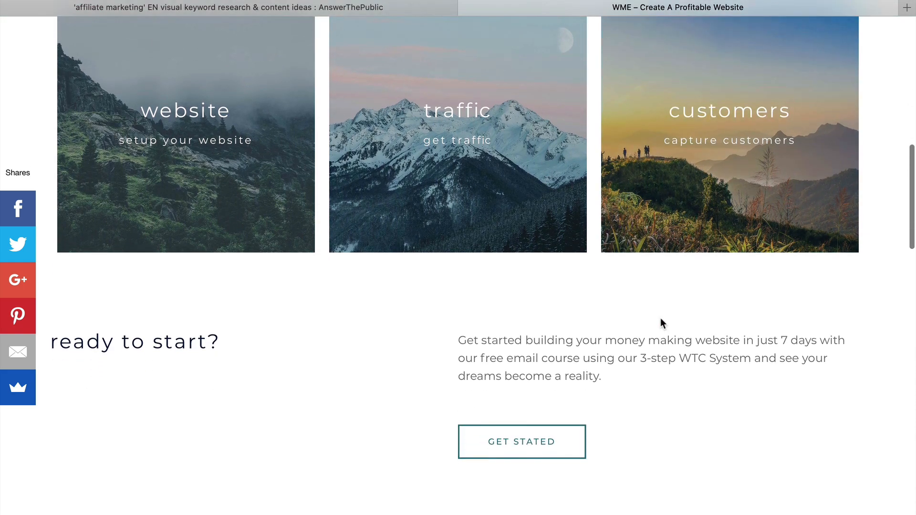
{"action": "scroll", "coordinate": [661, 323], "scroll_direction": "down", "scroll_amount": 2}
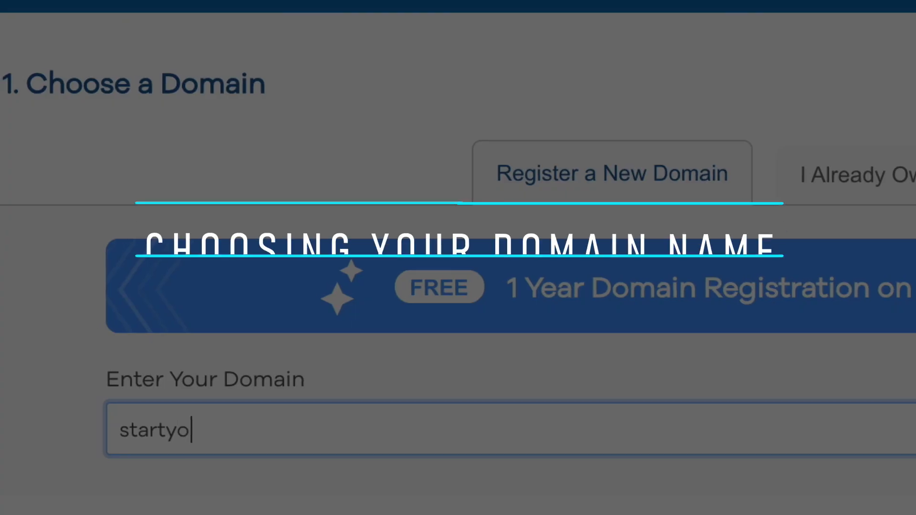
Enter startyourawesomesite as the new domain name to register.
{"action": "type", "text": "urawesome"}
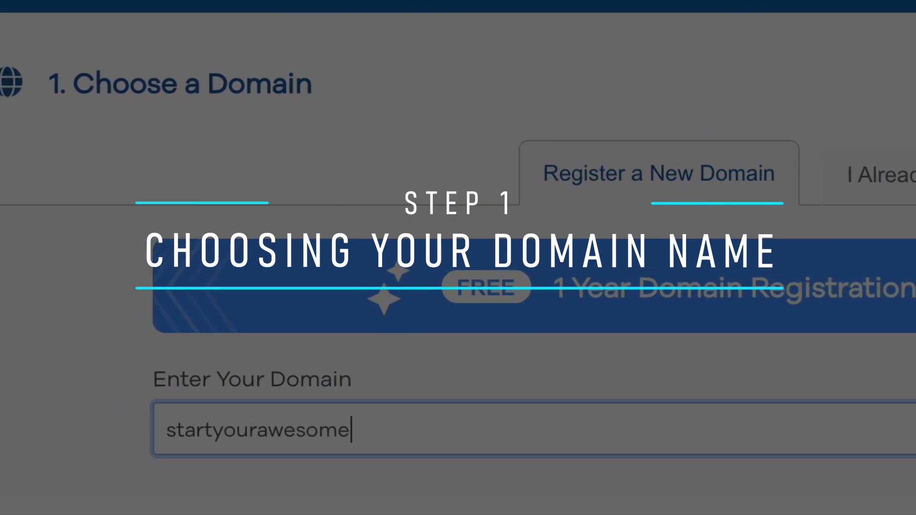
{"action": "type", "text": "site"}
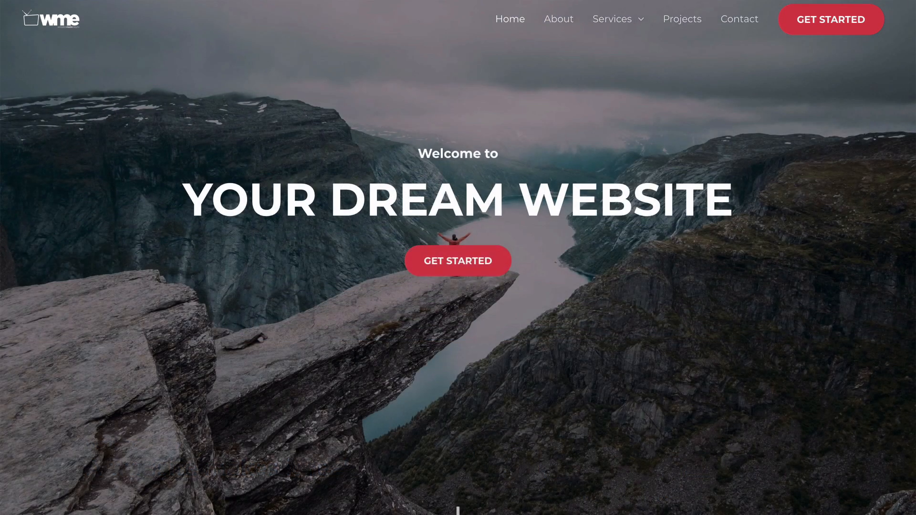
{"action": "scroll", "coordinate": [459, 258], "scroll_direction": "down", "scroll_amount": 4}
{"action": "scroll", "coordinate": [458, 258], "scroll_direction": "down", "scroll_amount": 6}
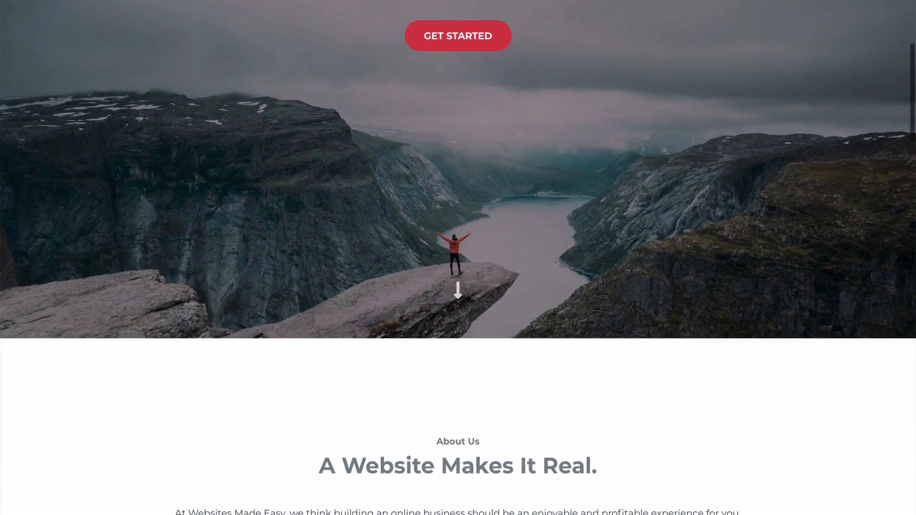
{"action": "scroll", "coordinate": [458, 258], "scroll_direction": "down", "scroll_amount": 3}
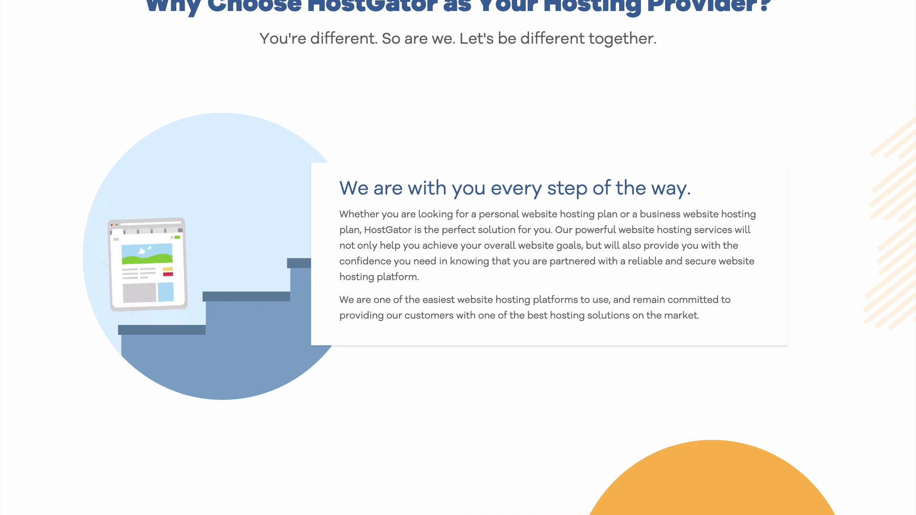
{"action": "scroll", "coordinate": [458, 258], "scroll_direction": "down", "scroll_amount": 8}
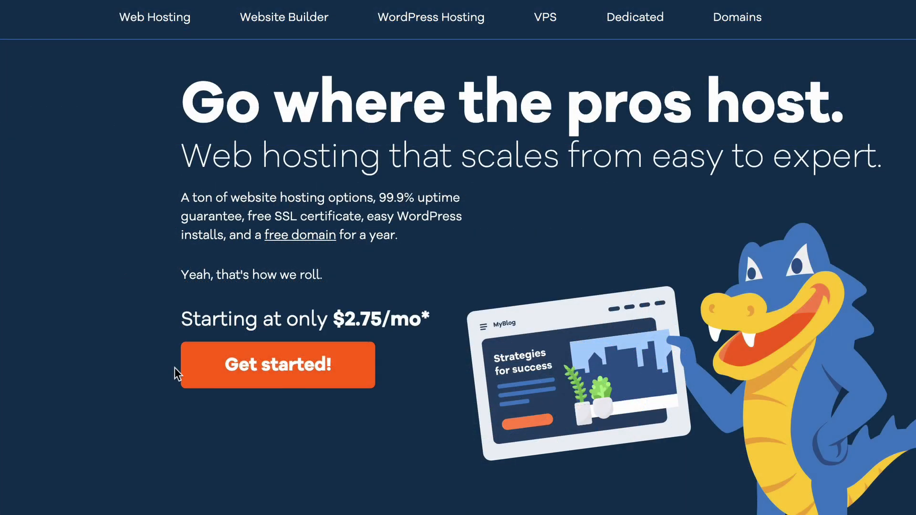
Start the web hosting sign-up and set the Hatchling plan's billing cycle to 12 months @ $5.95/mo.
{"action": "left_click", "coordinate": [262, 365]}
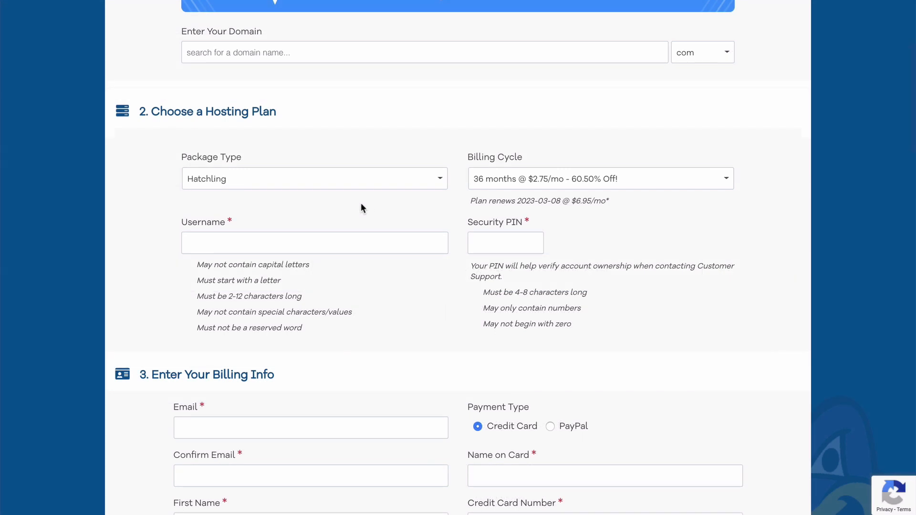
{"action": "left_click", "coordinate": [517, 186]}
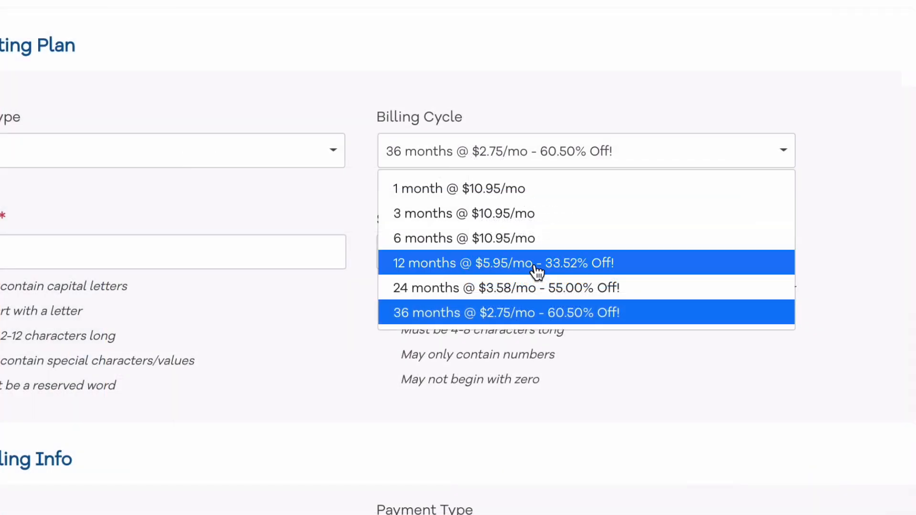
{"action": "left_click", "coordinate": [565, 252]}
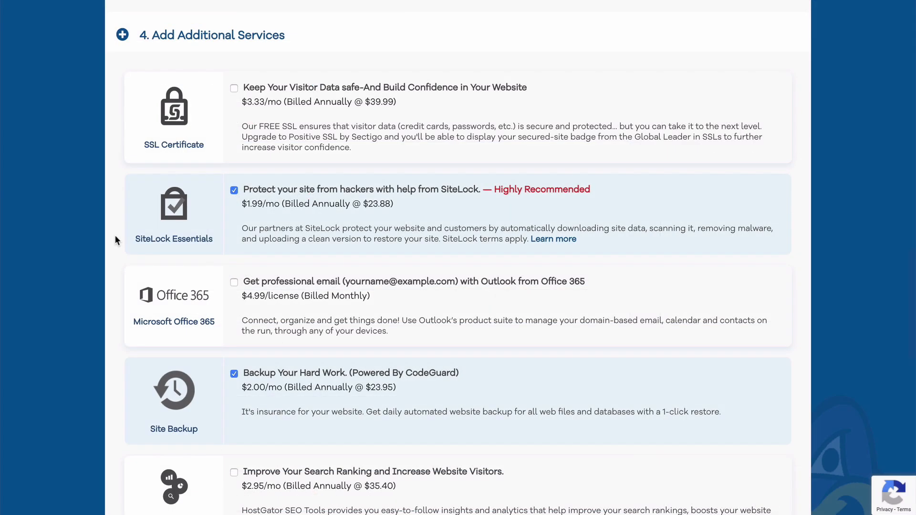
Remove the SiteLock Essentials and CodeGuard Site Backup add-ons from the additional services.
{"action": "left_click", "coordinate": [233, 192]}
{"action": "scroll", "coordinate": [233, 196], "scroll_direction": "down", "scroll_amount": 3}
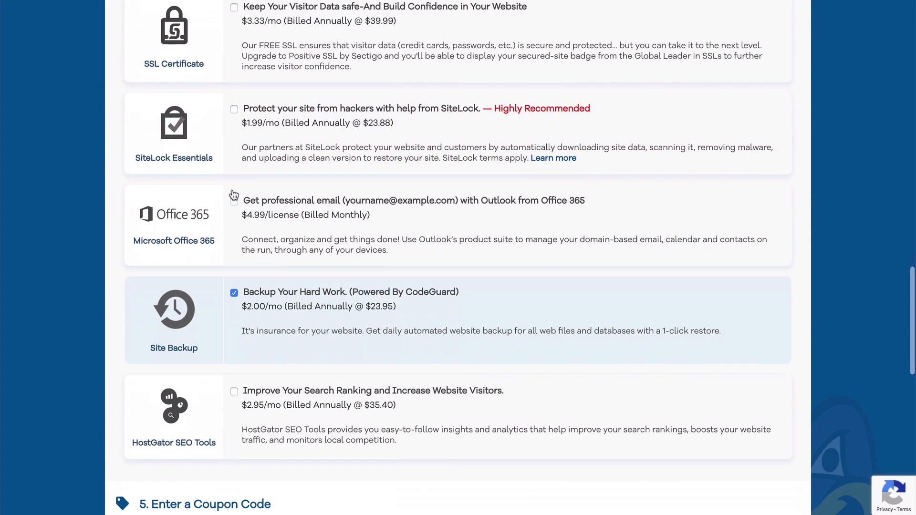
{"action": "left_click", "coordinate": [234, 237]}
{"action": "scroll", "coordinate": [235, 242], "scroll_direction": "down", "scroll_amount": 3}
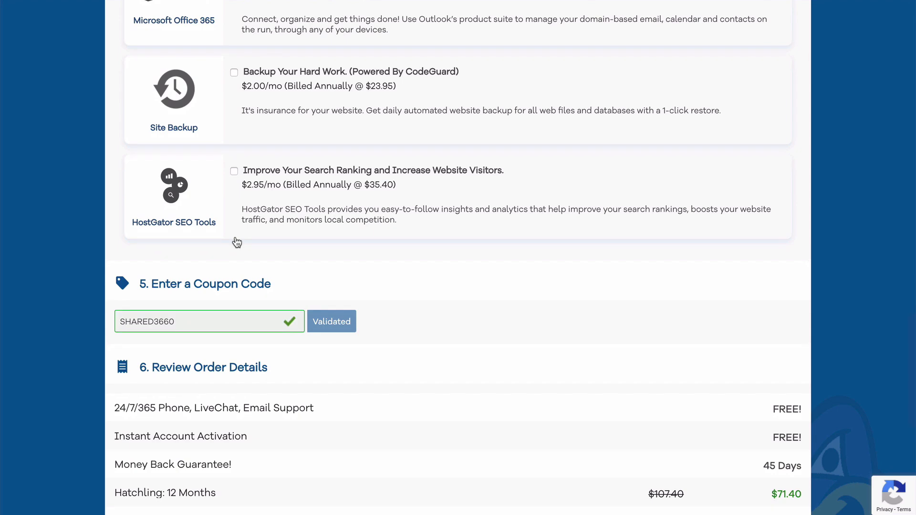
Replace the coupon code with WORDPRESSHERO and validate it.
{"action": "scroll", "coordinate": [237, 243], "scroll_direction": "down", "scroll_amount": 1}
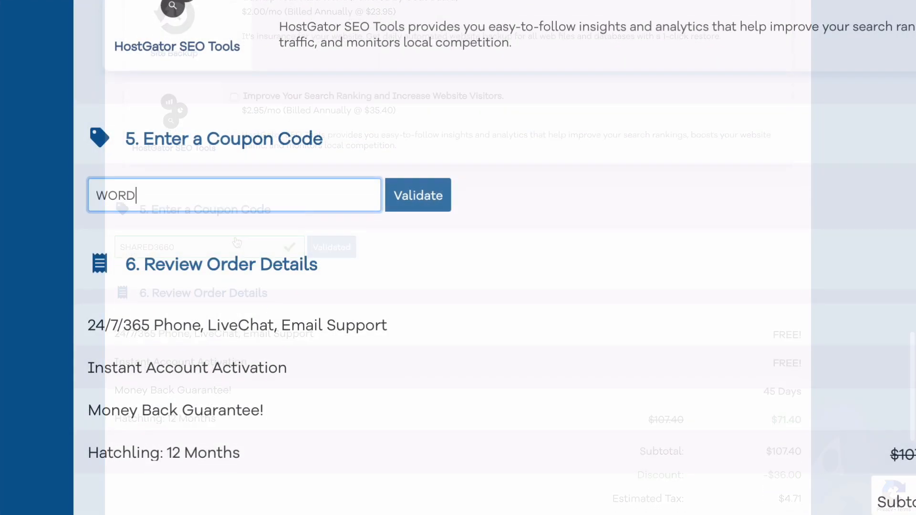
{"action": "type", "text": "PRESSHERO"}
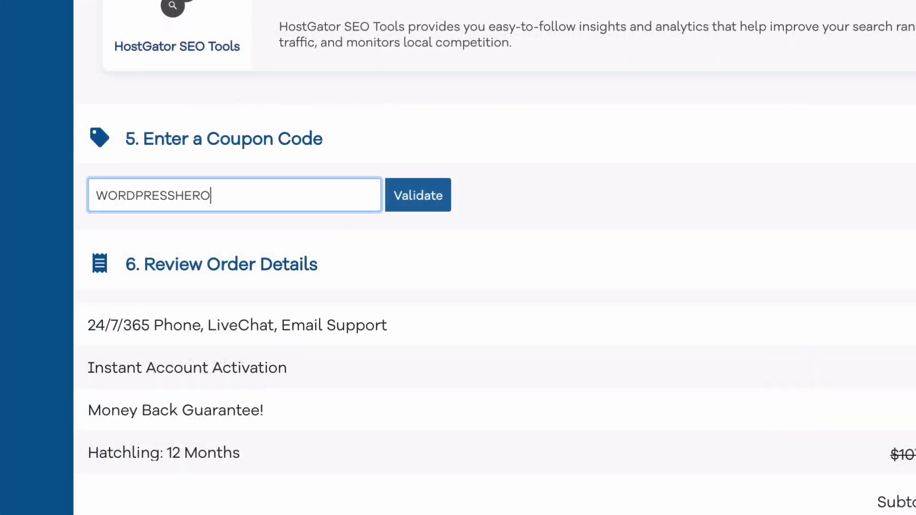
{"action": "left_click", "coordinate": [419, 207]}
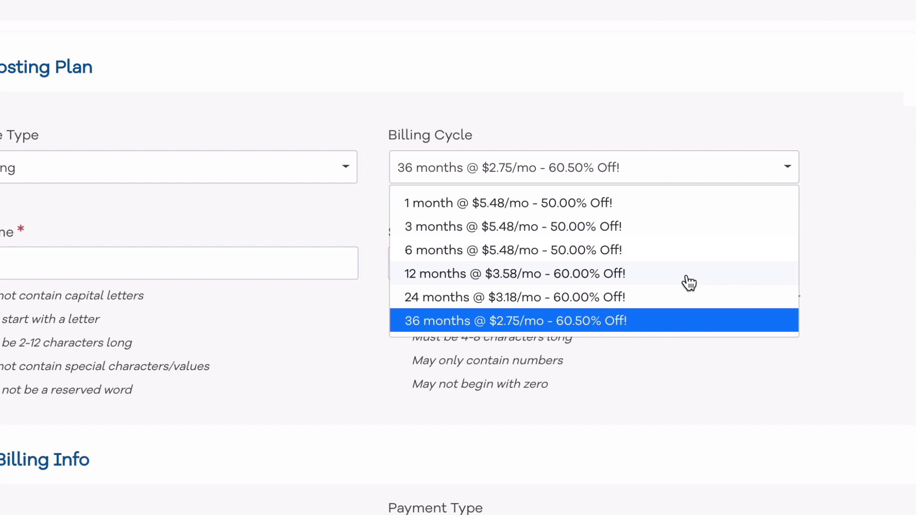
Set the billing cycle to 12 months @ $3.58/mo and agree to the Terms of Service and Cancellation Policy.
{"action": "left_click", "coordinate": [639, 280]}
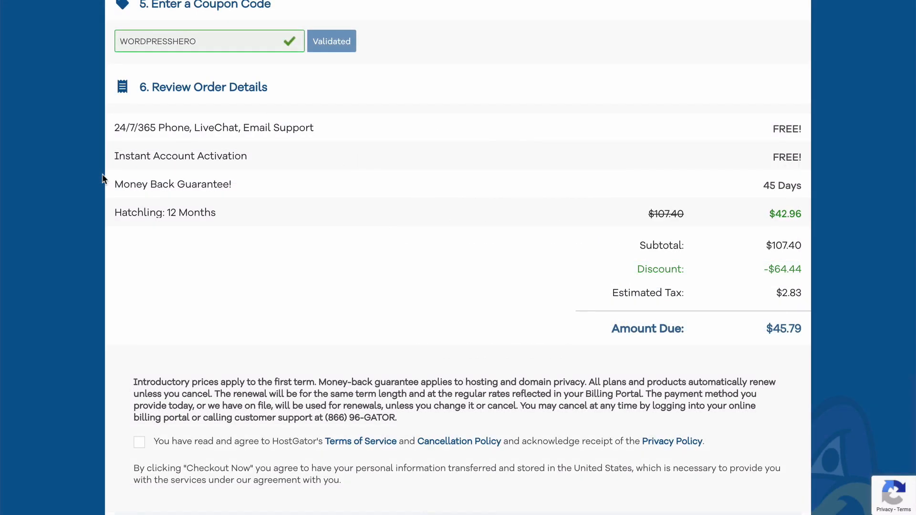
{"action": "scroll", "coordinate": [102, 179], "scroll_direction": "down", "scroll_amount": 4}
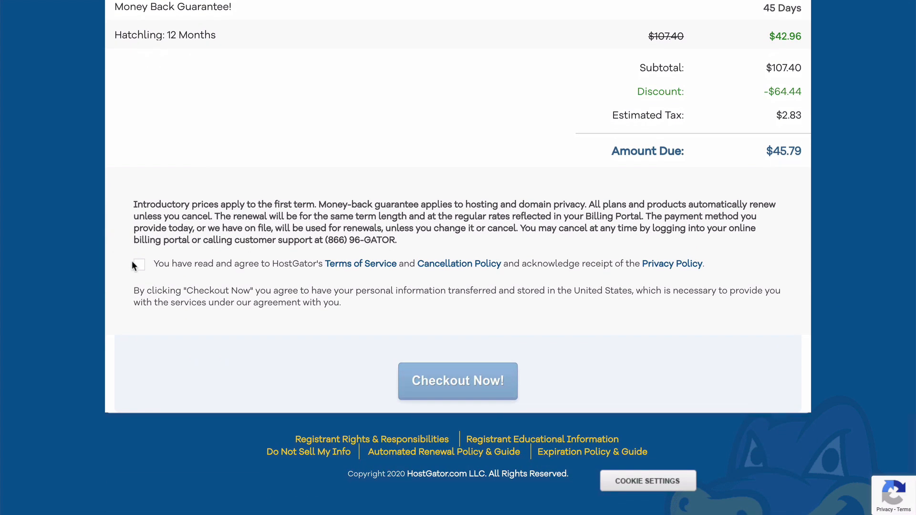
{"action": "left_click", "coordinate": [139, 268]}
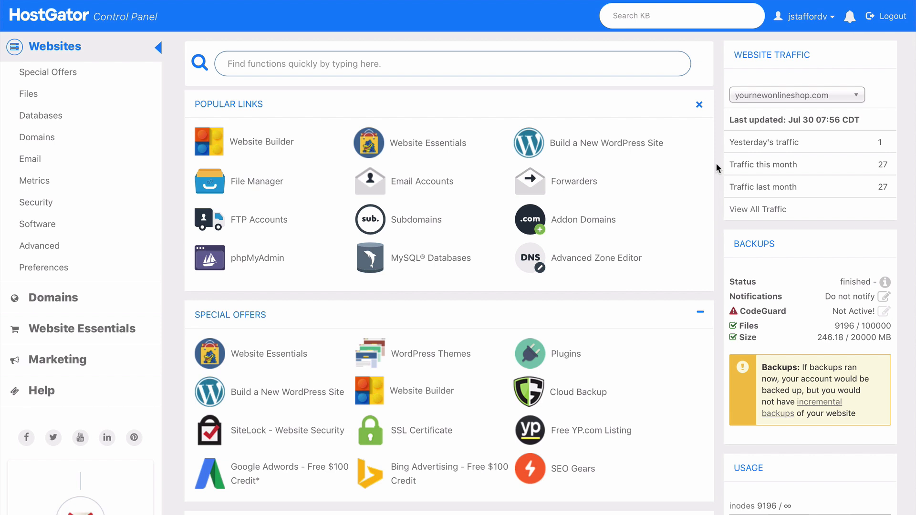
Open the PHP Selector in the hosting control panel's Software section and choose PHP 7.0 for processing .php files.
{"action": "scroll", "coordinate": [716, 165], "scroll_direction": "down", "scroll_amount": 4}
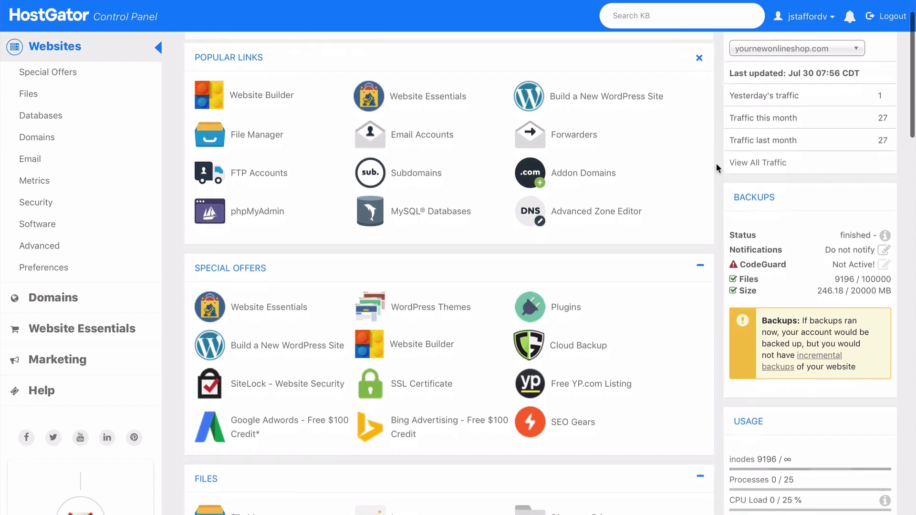
{"action": "scroll", "coordinate": [716, 165], "scroll_direction": "down", "scroll_amount": 10}
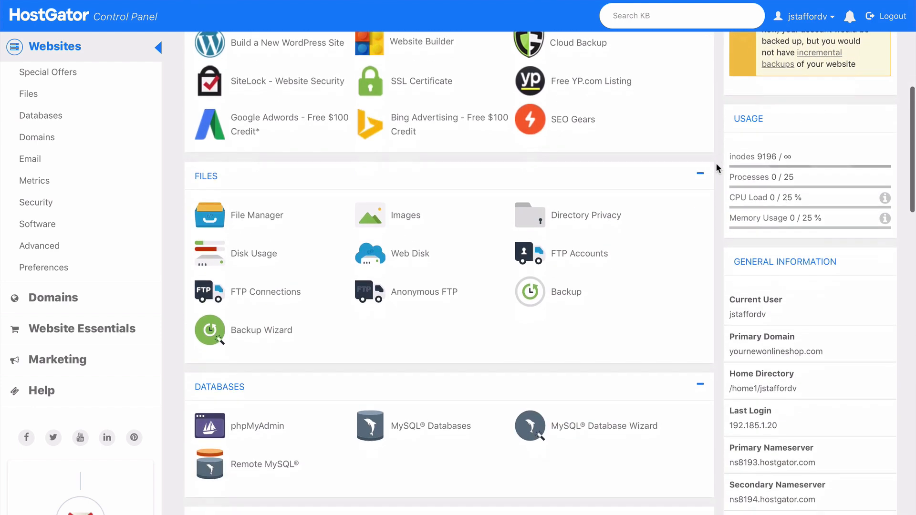
{"action": "scroll", "coordinate": [717, 165], "scroll_direction": "down", "scroll_amount": 15}
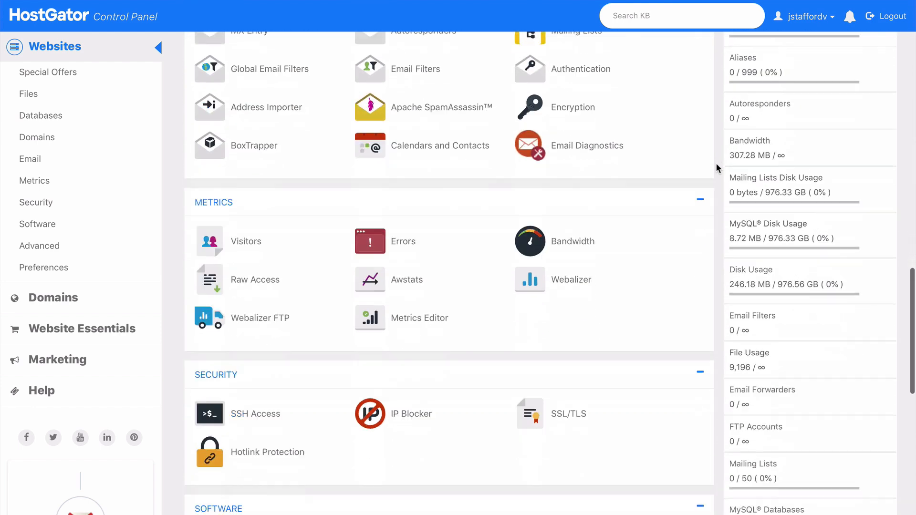
{"action": "scroll", "coordinate": [718, 168], "scroll_direction": "up", "scroll_amount": 1}
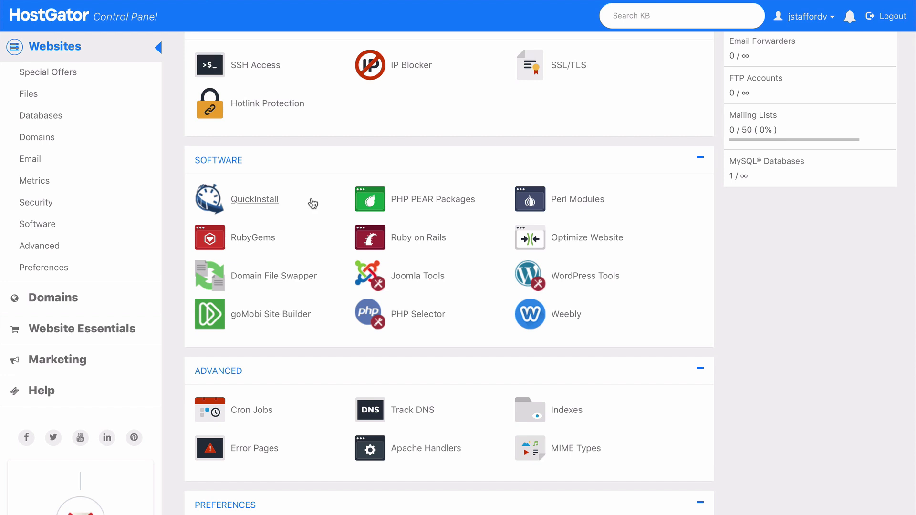
{"action": "left_click", "coordinate": [411, 315]}
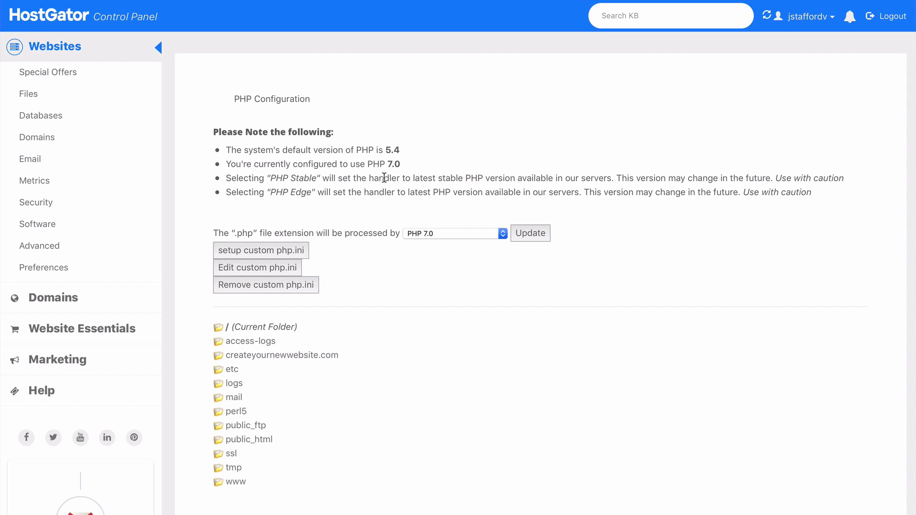
{"action": "left_click", "coordinate": [440, 234]}
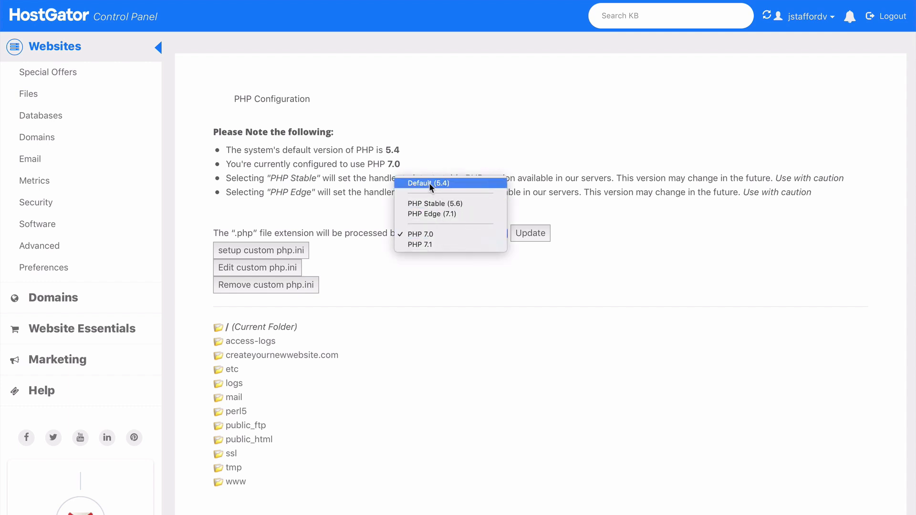
{"action": "left_click", "coordinate": [423, 235]}
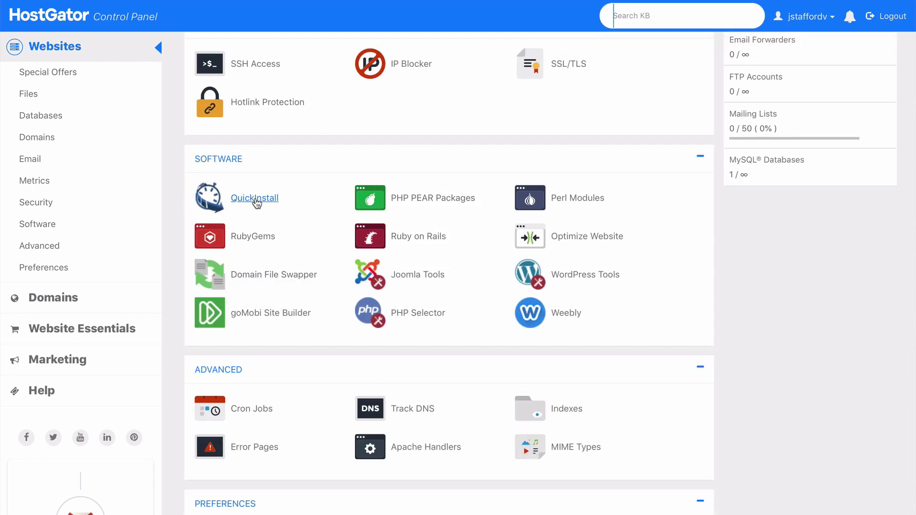
Open QuickInstall from the hosting control panel and choose WordPress as the application to install.
{"action": "left_click", "coordinate": [255, 198]}
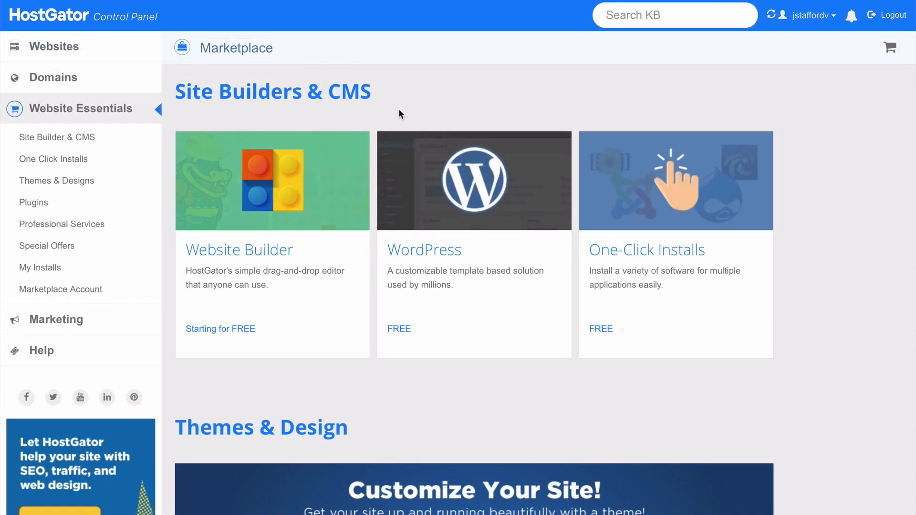
{"action": "left_click", "coordinate": [463, 258]}
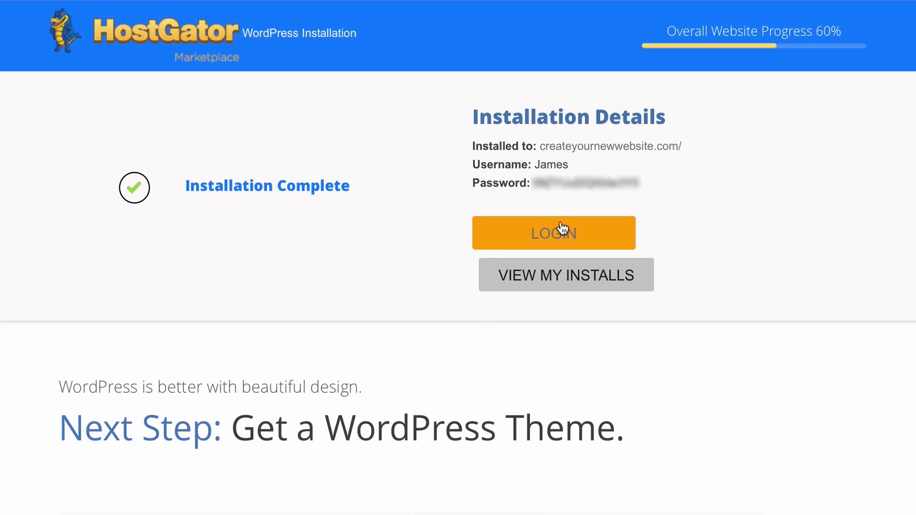
Open the login page from the completed WordPress installation and log in to the dashboard.
{"action": "left_click", "coordinate": [560, 234]}
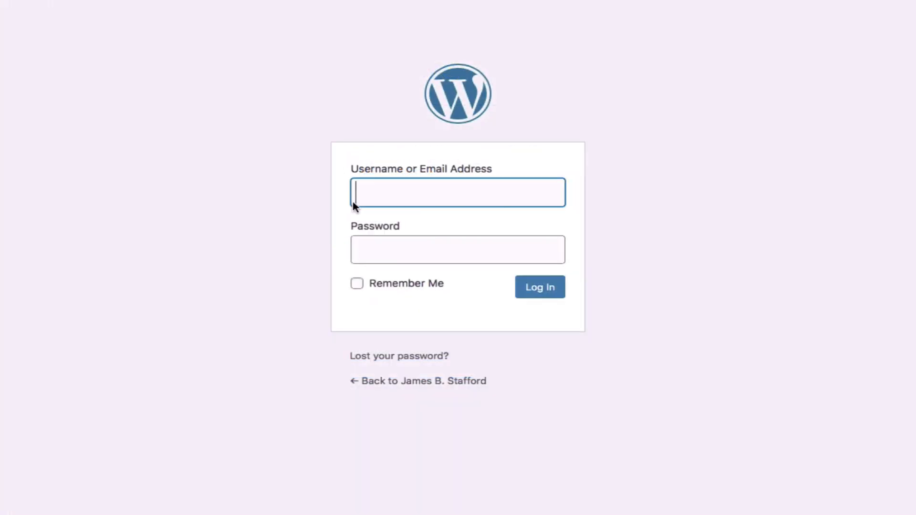
{"action": "left_click", "coordinate": [531, 292]}
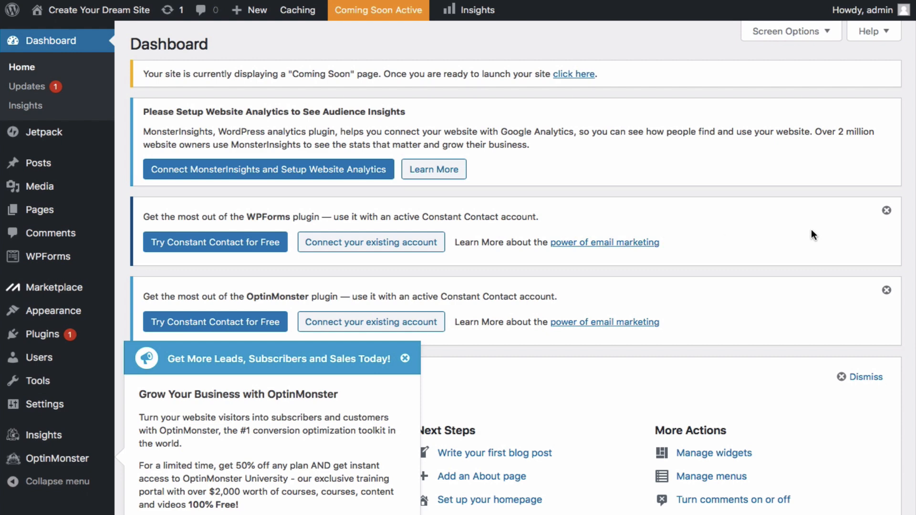
Dismiss the WPForms, OptinMonster and Jetpack notices, the OptinMonster pop-up and the Welcome to WordPress panel from the dashboard.
{"action": "left_click", "coordinate": [887, 211]}
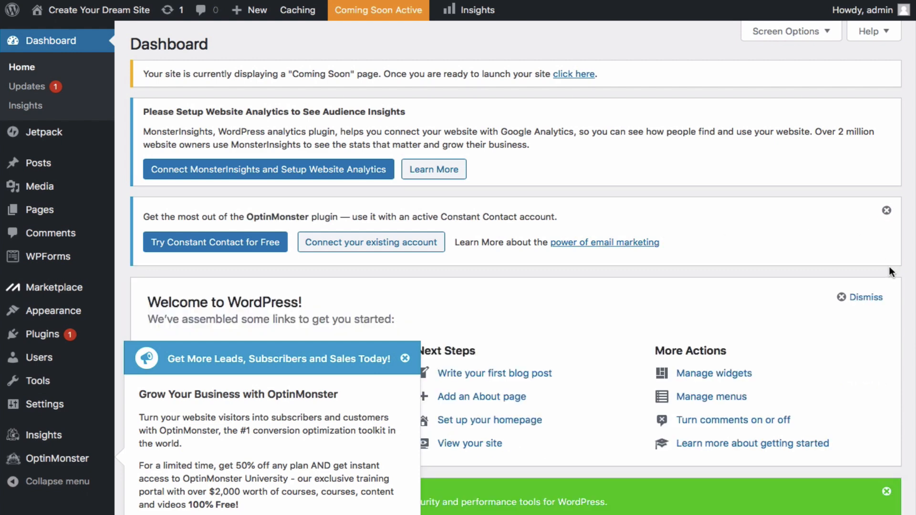
{"action": "left_click", "coordinate": [887, 210]}
{"action": "left_click", "coordinate": [405, 359]}
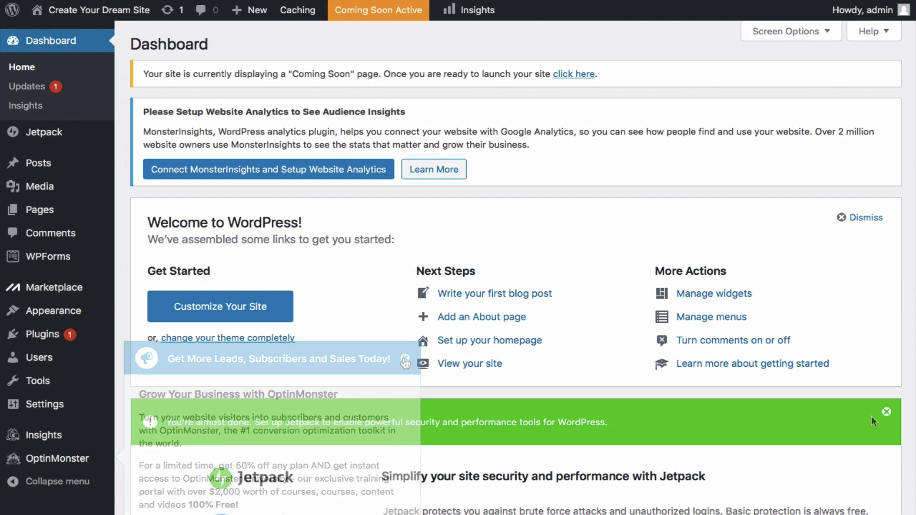
{"action": "left_click", "coordinate": [886, 415]}
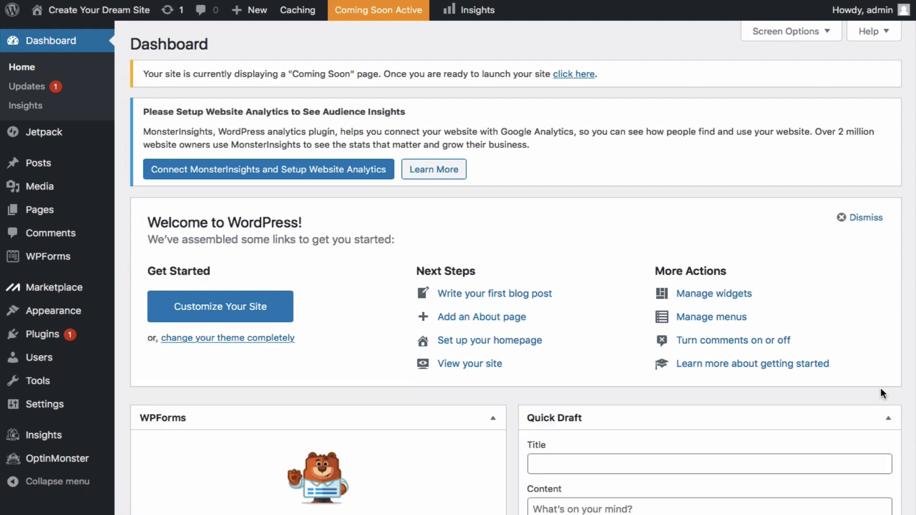
{"action": "left_click", "coordinate": [843, 220]}
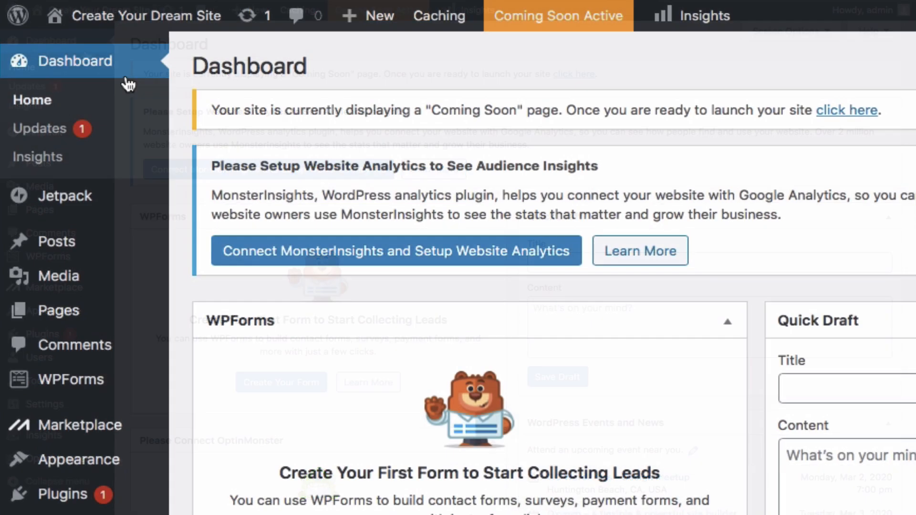
Visit the WordPress site's front end in a separate browser tab.
{"action": "mouse_move", "coordinate": [55, 21]}
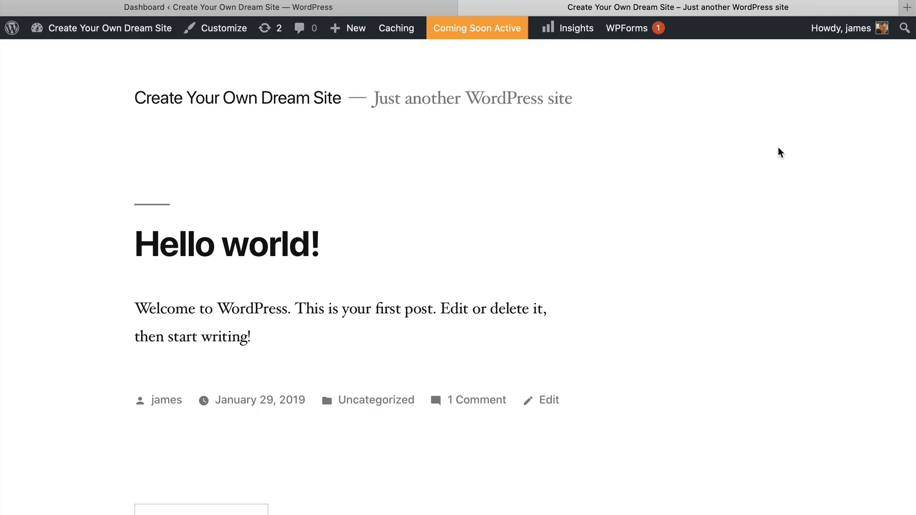
Look over the site's default front page, then return to the dashboard and launch the site to remove its Coming Soon page.
{"action": "scroll", "coordinate": [779, 148], "scroll_direction": "down", "scroll_amount": 3}
{"action": "scroll", "coordinate": [779, 152], "scroll_direction": "down", "scroll_amount": 10}
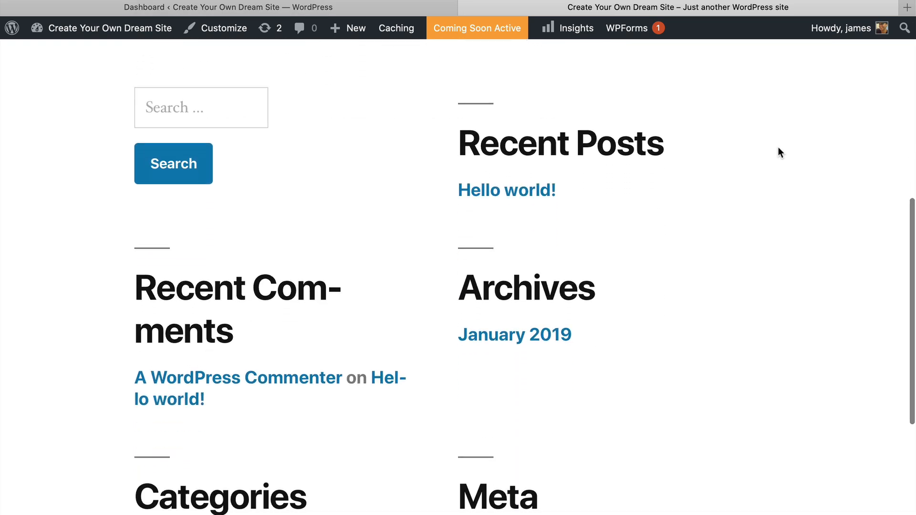
{"action": "scroll", "coordinate": [778, 149], "scroll_direction": "up", "scroll_amount": 10}
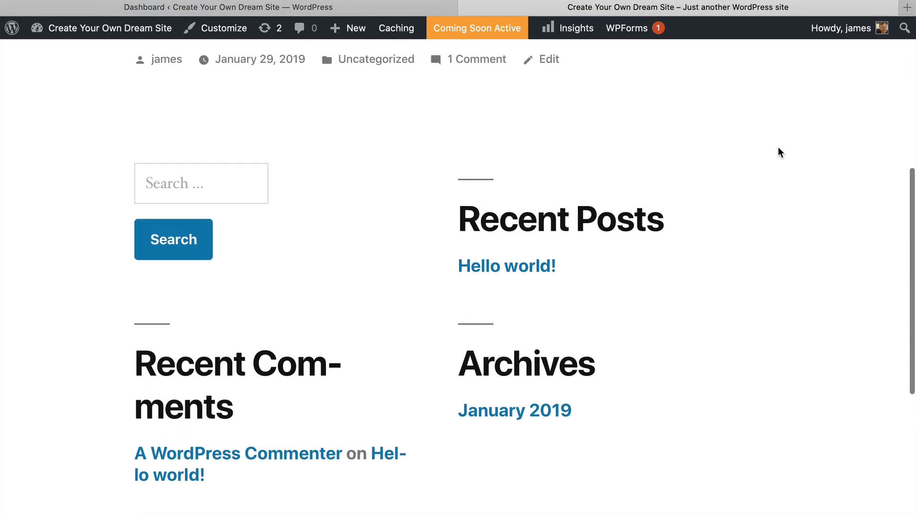
{"action": "scroll", "coordinate": [781, 152], "scroll_direction": "up", "scroll_amount": 3}
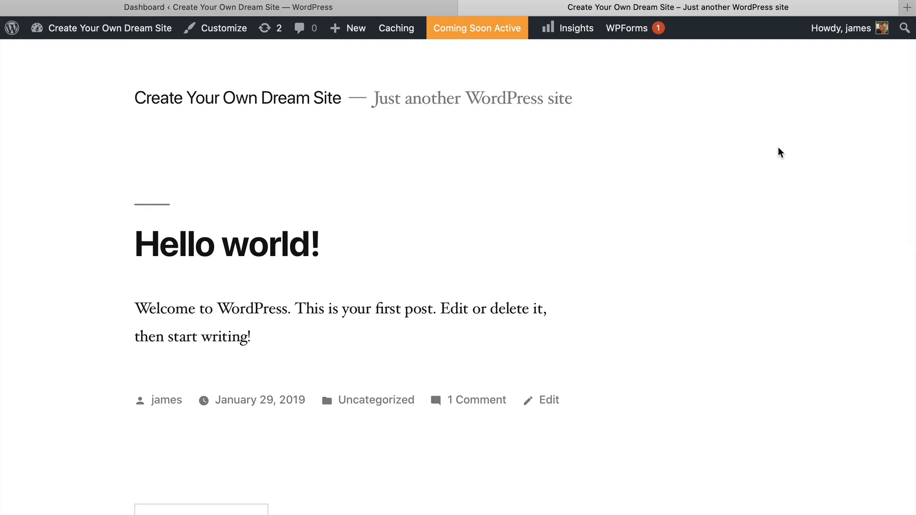
{"action": "left_click", "coordinate": [316, 11]}
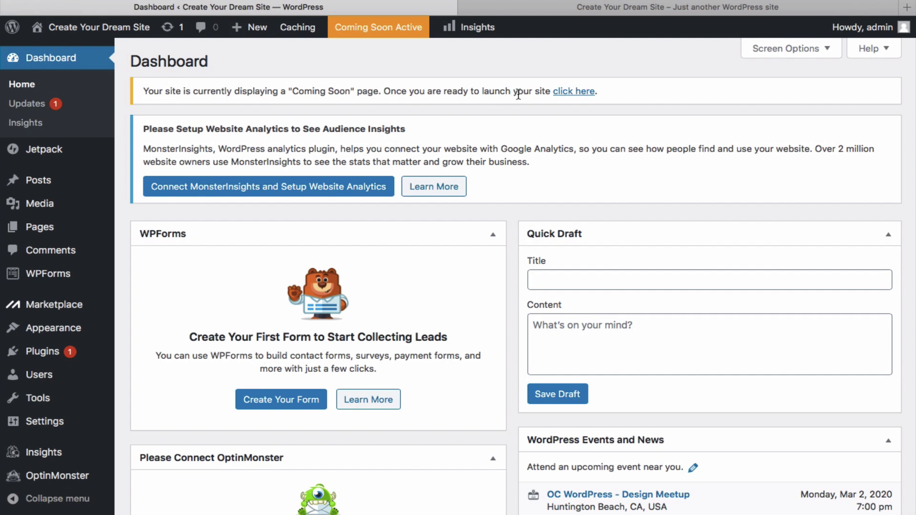
{"action": "left_click", "coordinate": [569, 94]}
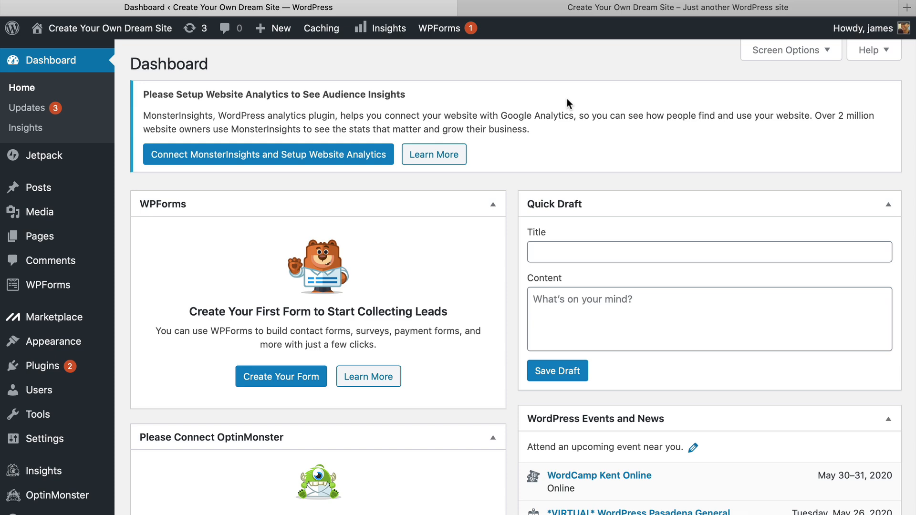
{"action": "scroll", "coordinate": [567, 99], "scroll_direction": "right", "scroll_amount": 1}
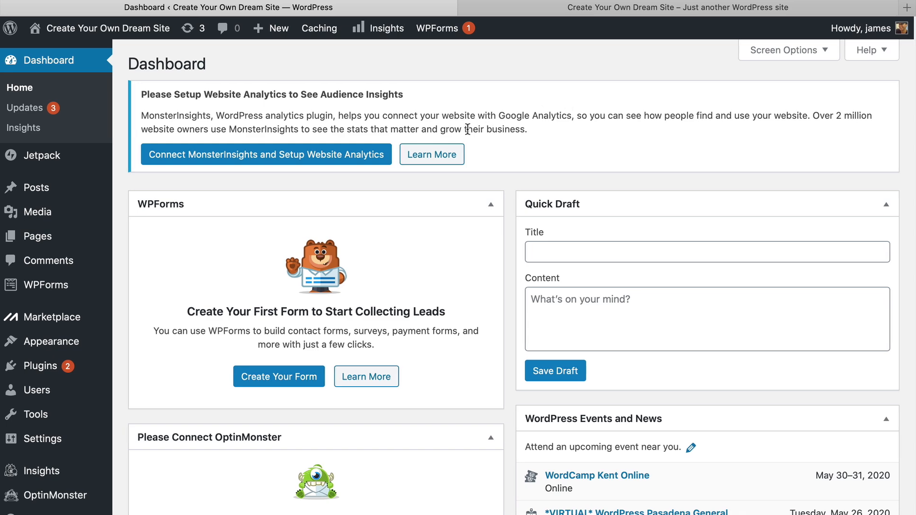
Open the installed themes overview and go to the page for adding a new theme.
{"action": "mouse_move", "coordinate": [74, 344]}
{"action": "scroll", "coordinate": [74, 343], "scroll_direction": "down", "scroll_amount": 1}
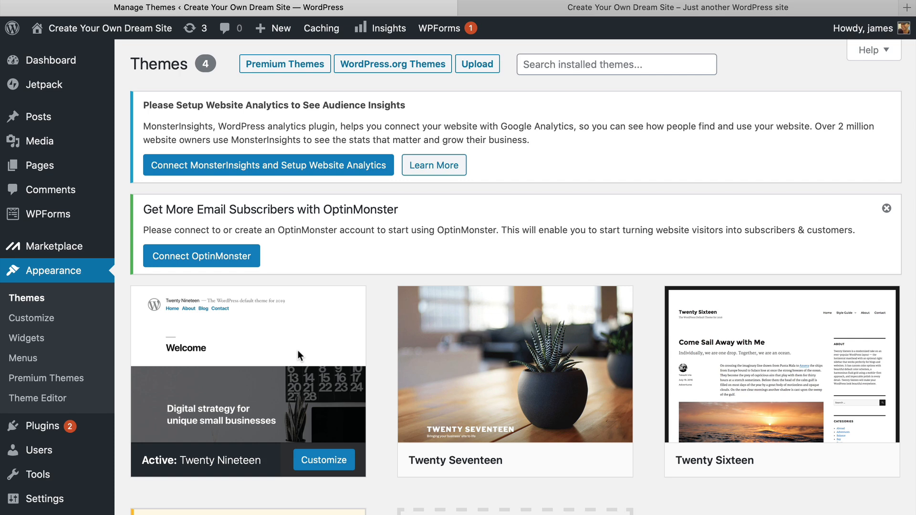
{"action": "scroll", "coordinate": [297, 351], "scroll_direction": "down", "scroll_amount": 5}
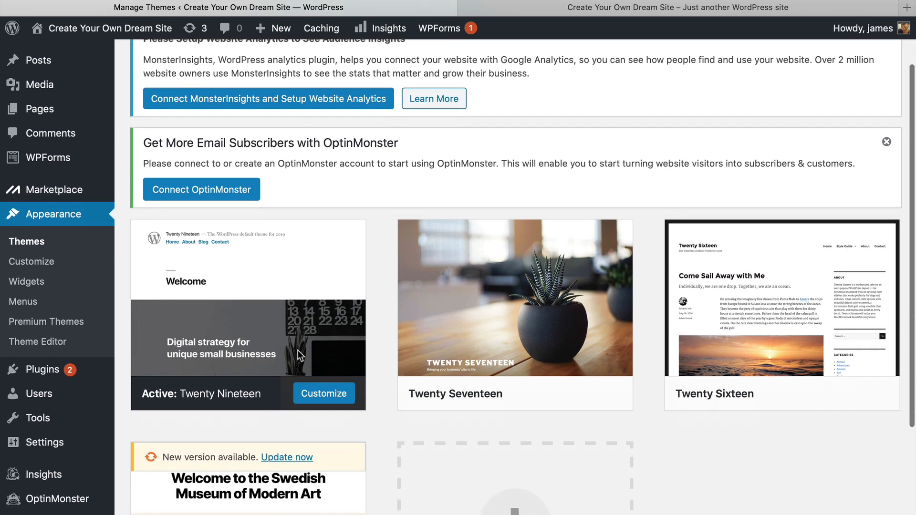
{"action": "scroll", "coordinate": [298, 352], "scroll_direction": "down", "scroll_amount": 3}
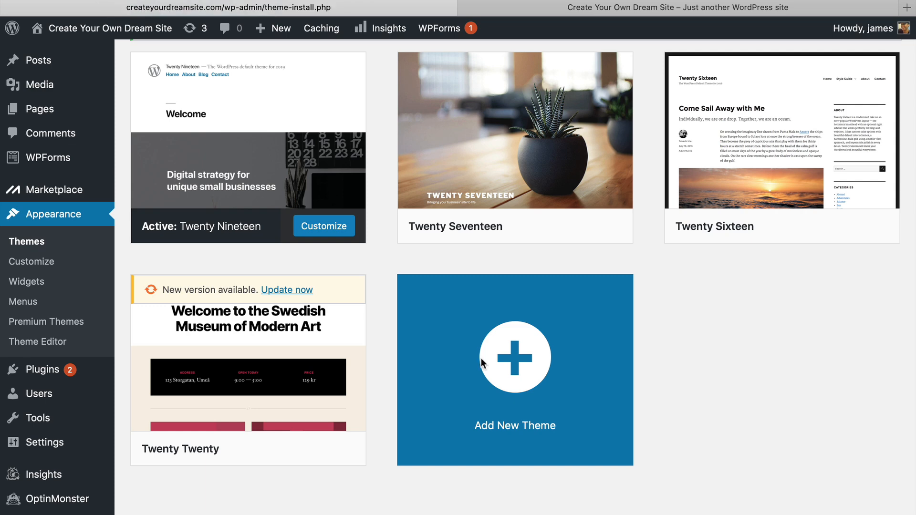
{"action": "left_click", "coordinate": [481, 358]}
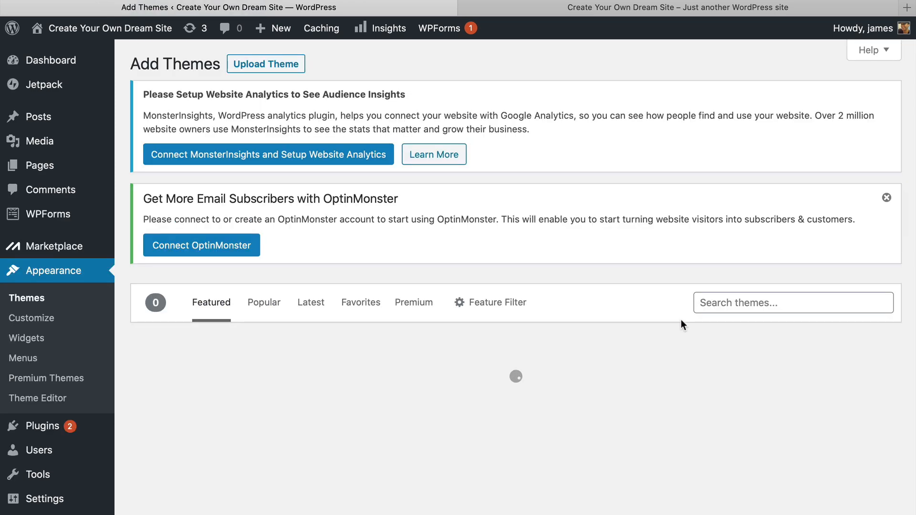
Search the theme directory for "astra", then install and activate the Astra theme.
{"action": "left_click", "coordinate": [733, 303]}
{"action": "type", "text": "astra"}
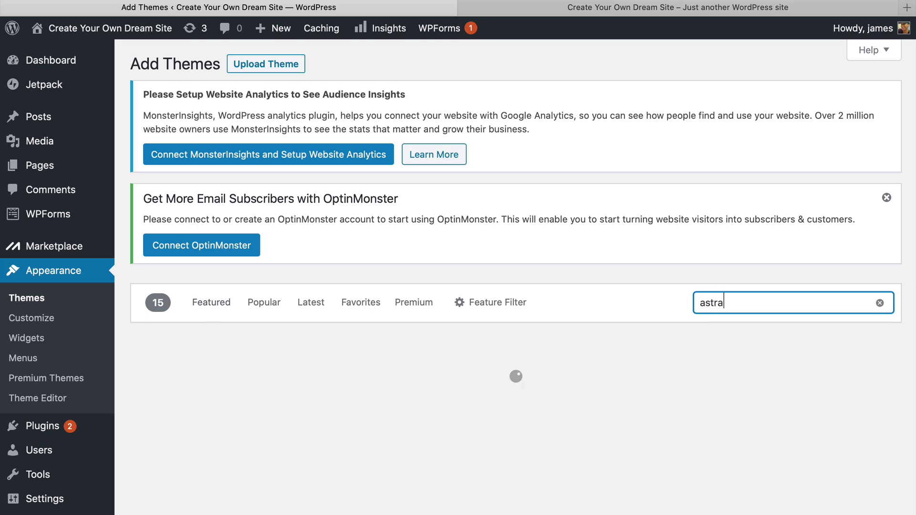
{"action": "scroll", "coordinate": [282, 395], "scroll_direction": "down", "scroll_amount": 2}
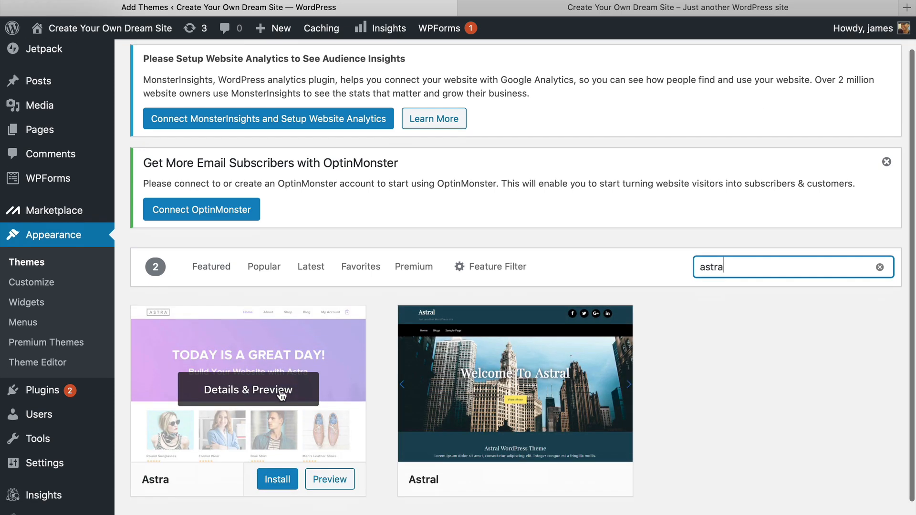
{"action": "left_click", "coordinate": [276, 483]}
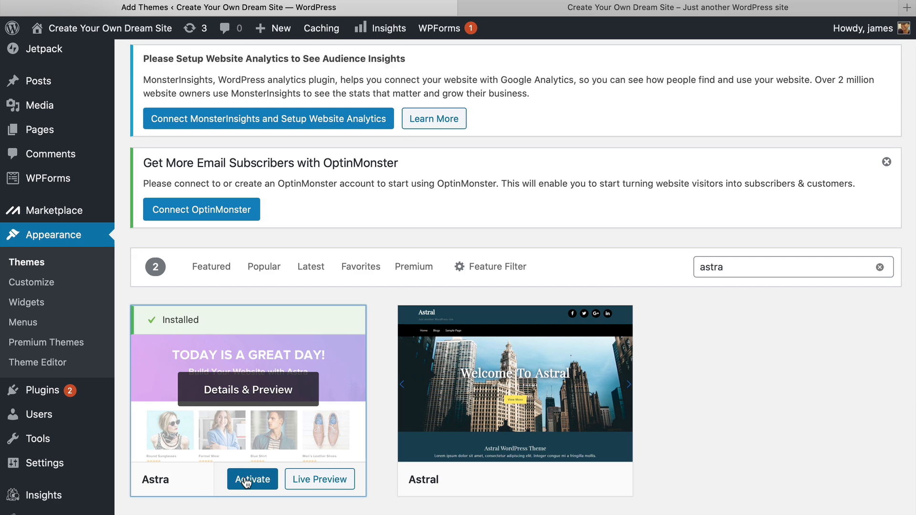
{"action": "scroll", "coordinate": [249, 489], "scroll_direction": "up", "scroll_amount": 1}
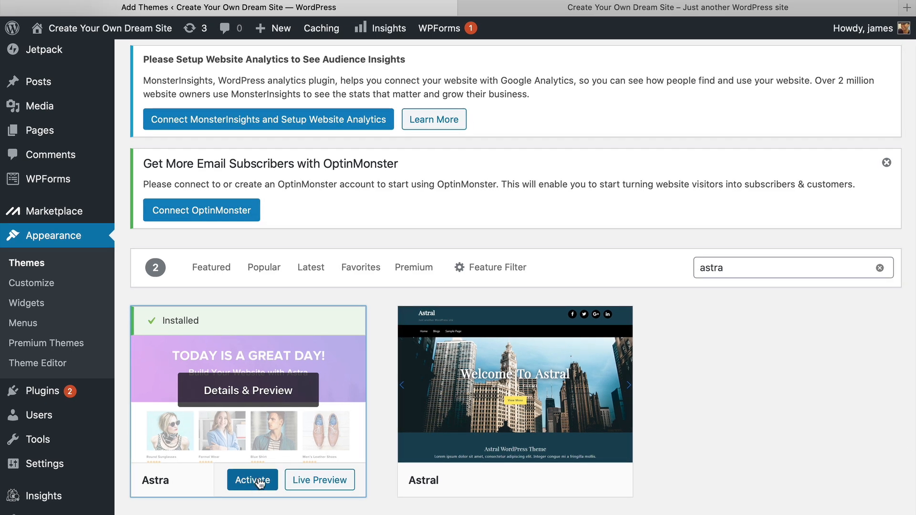
{"action": "left_click", "coordinate": [260, 482]}
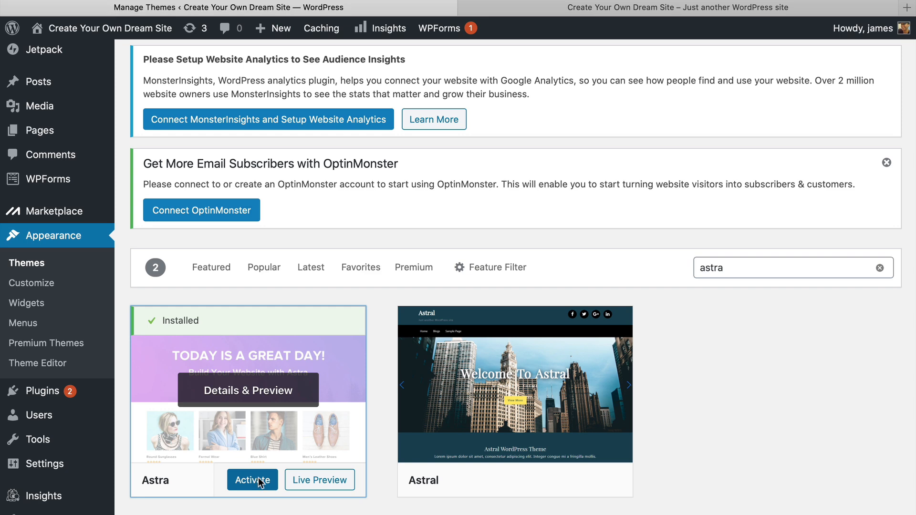
{"action": "scroll", "coordinate": [259, 477], "scroll_direction": "down", "scroll_amount": 4}
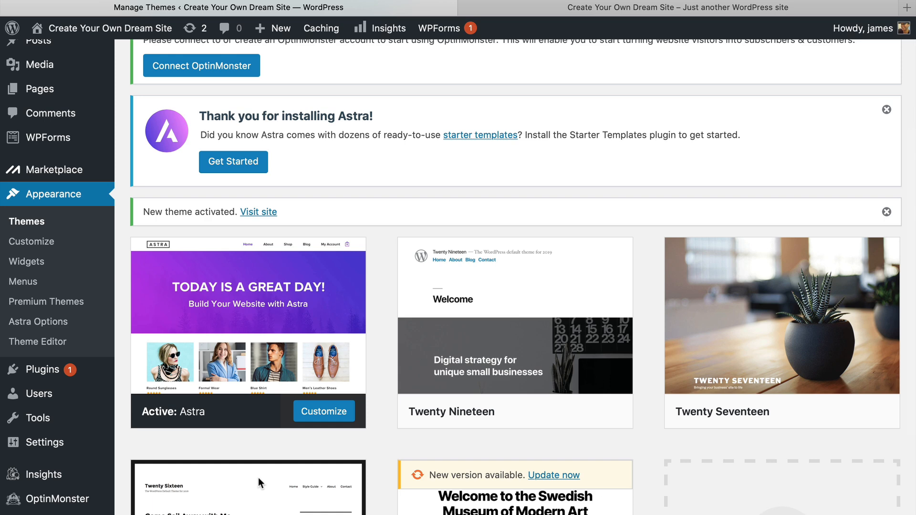
{"action": "scroll", "coordinate": [258, 477], "scroll_direction": "up", "scroll_amount": 1}
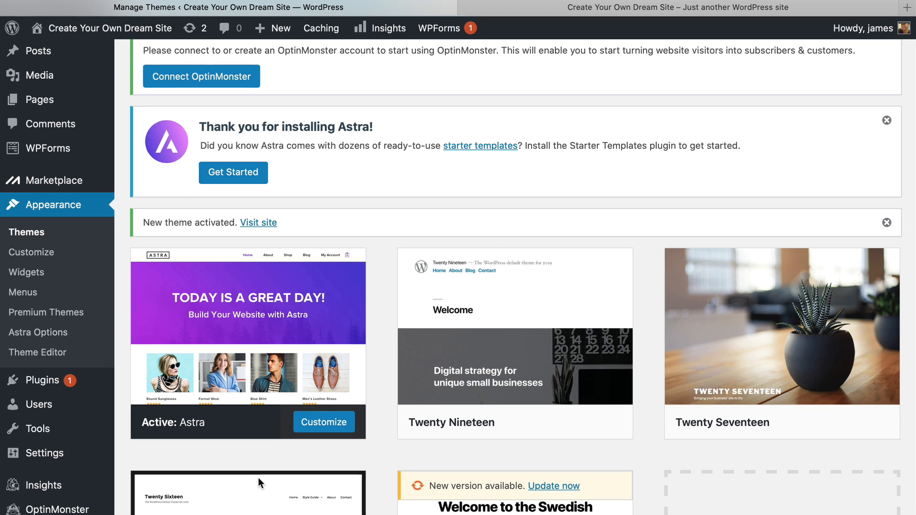
{"action": "scroll", "coordinate": [259, 478], "scroll_direction": "down", "scroll_amount": 1}
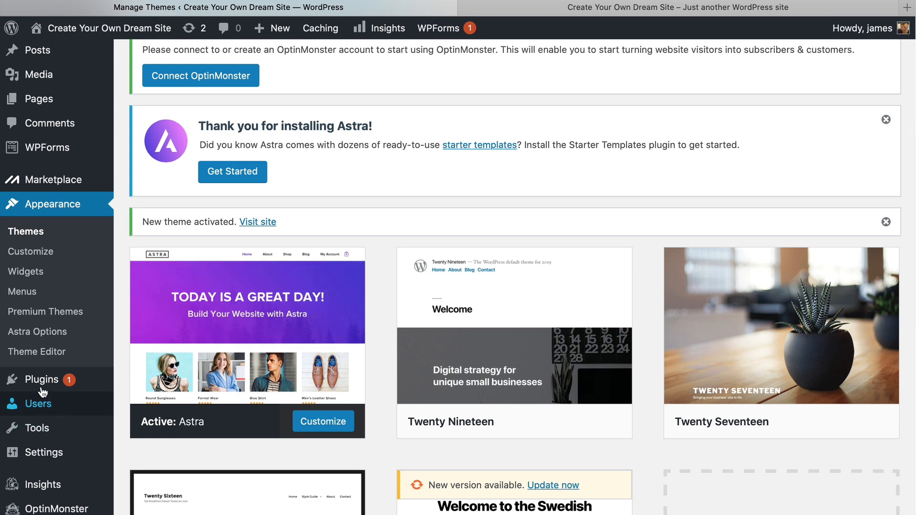
Open the page for adding new plugins and search for "astra starter sites".
{"action": "mouse_move", "coordinate": [41, 389]}
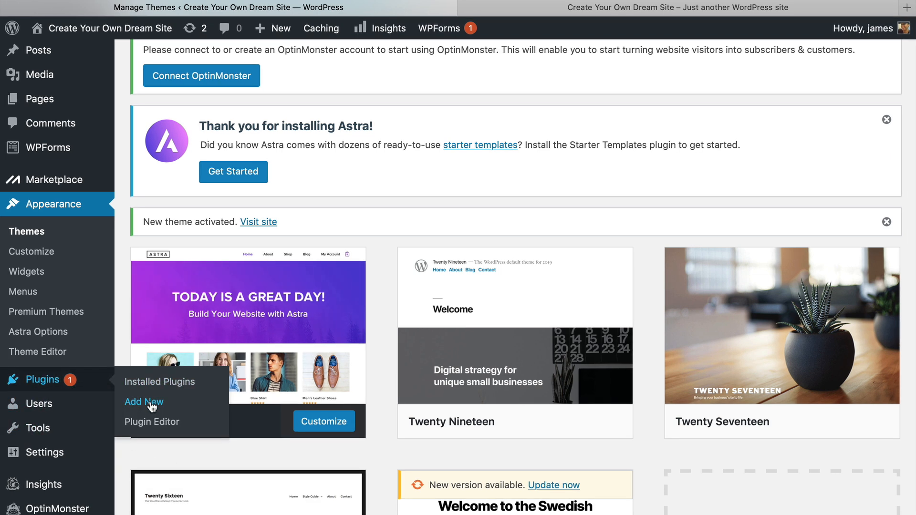
{"action": "left_click", "coordinate": [152, 405]}
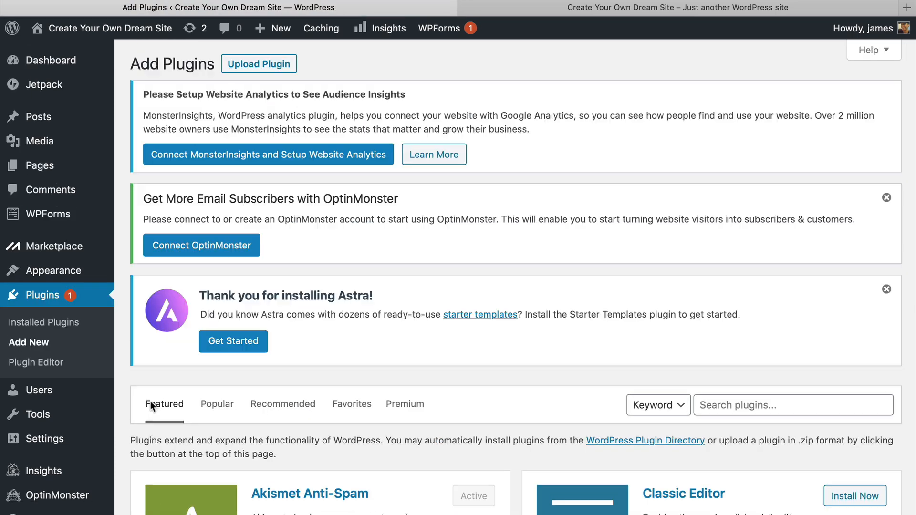
{"action": "left_click", "coordinate": [744, 406]}
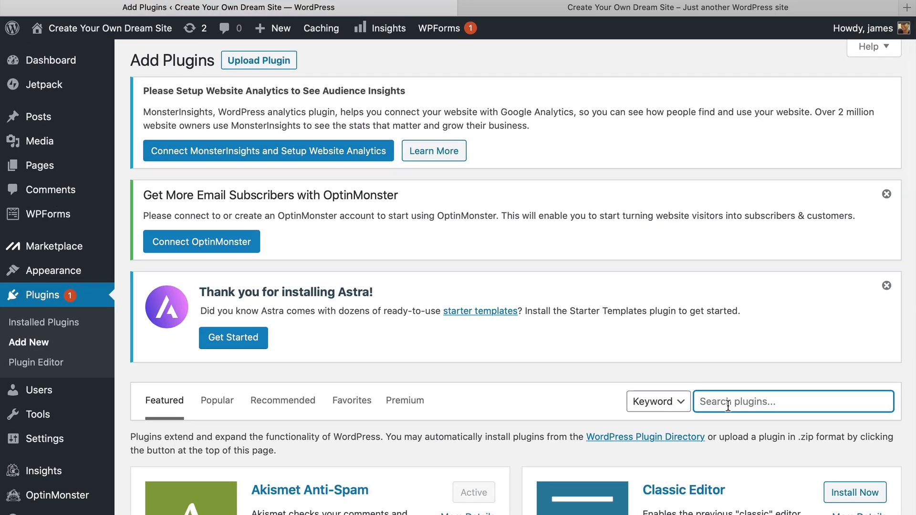
{"action": "type", "text": "astra s"}
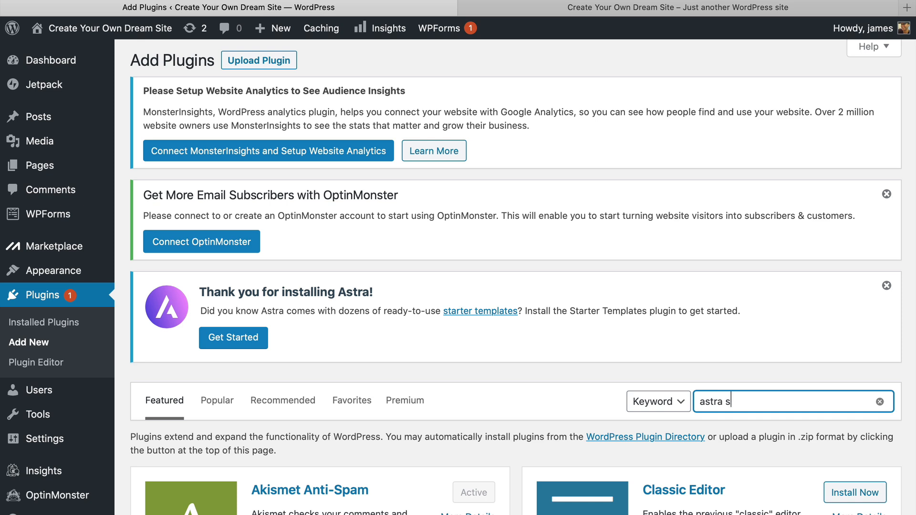
{"action": "type", "text": "tarter sites"}
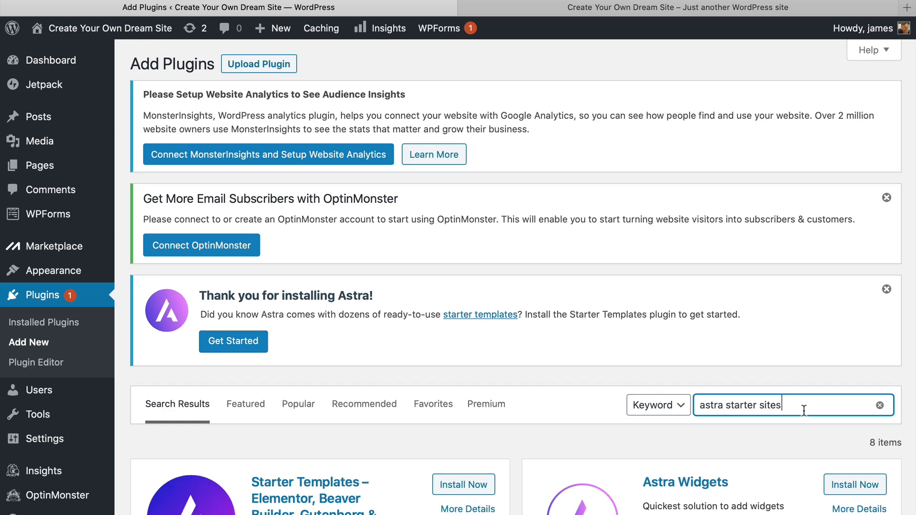
Install and activate the Starter Templates plugin from the search results.
{"action": "scroll", "coordinate": [415, 465], "scroll_direction": "down", "scroll_amount": 3}
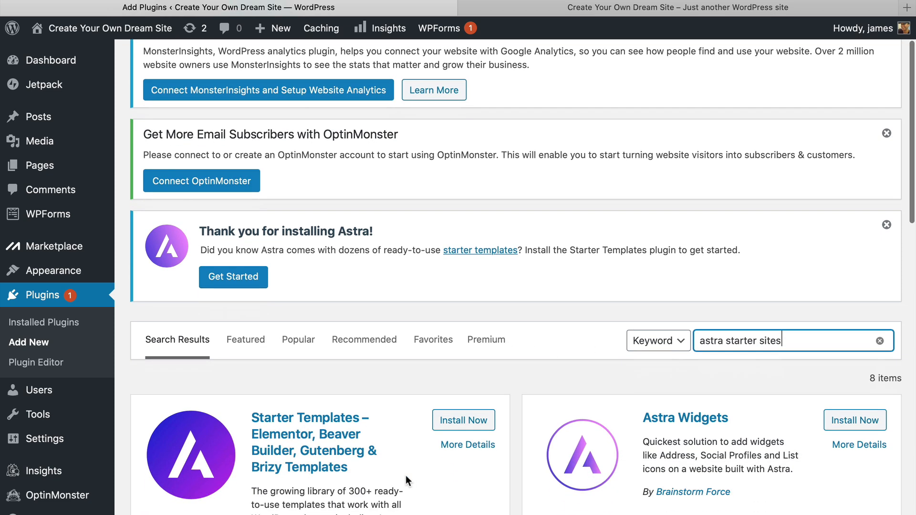
{"action": "left_click", "coordinate": [460, 421]}
{"action": "scroll", "coordinate": [384, 432], "scroll_direction": "down", "scroll_amount": 8}
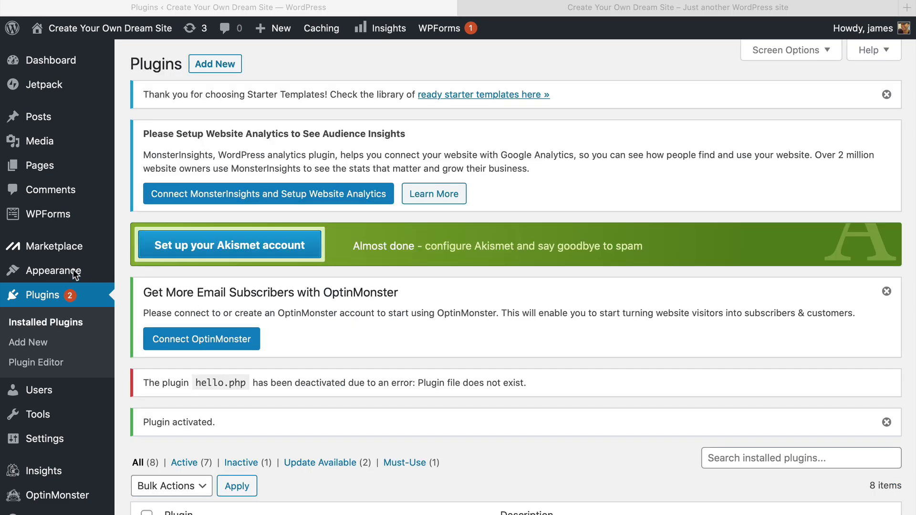
Open the Starter Templates library and select Elementor as the page builder.
{"action": "mouse_move", "coordinate": [76, 273]}
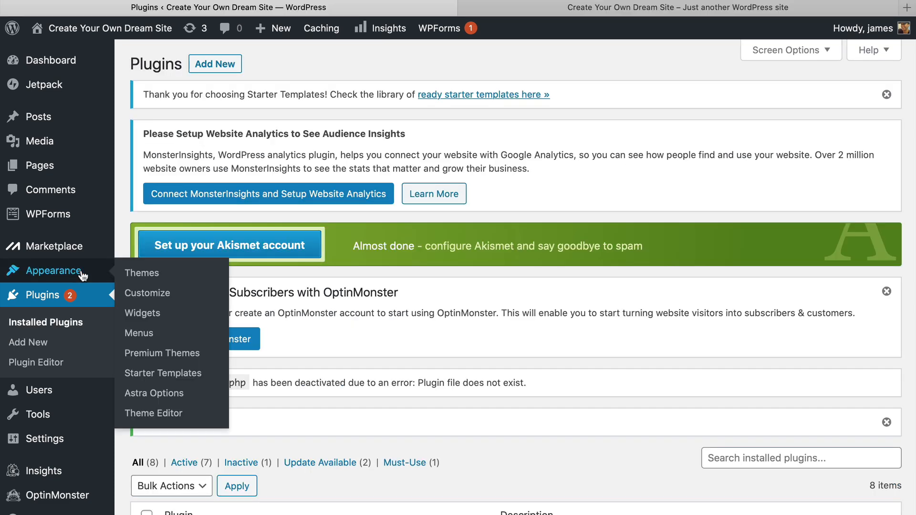
{"action": "left_click", "coordinate": [155, 373]}
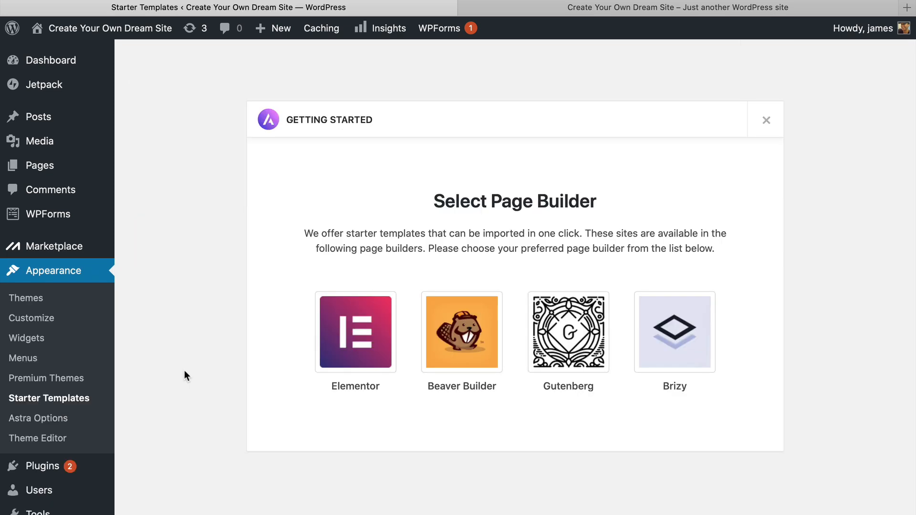
{"action": "left_click", "coordinate": [378, 351]}
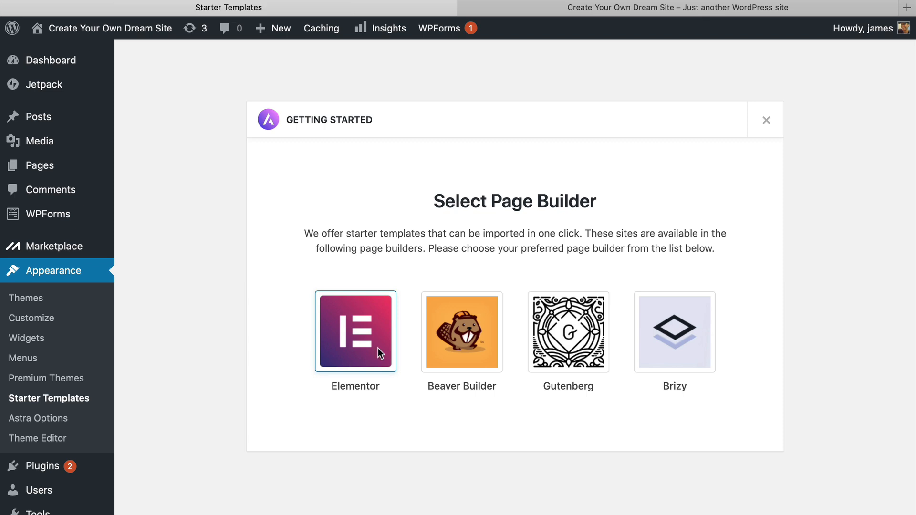
{"action": "left_click", "coordinate": [378, 348]}
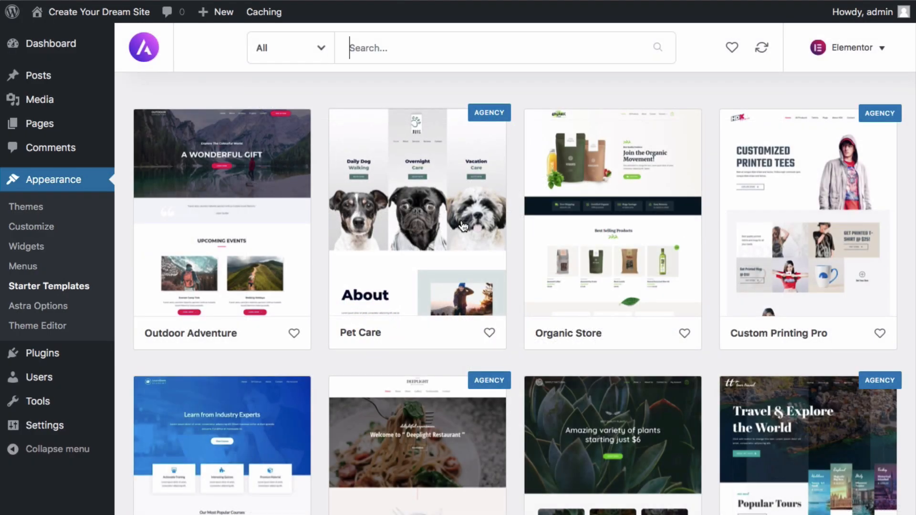
Browse the Elementor starter templates and filter the library to only the Free ones.
{"action": "scroll", "coordinate": [464, 226], "scroll_direction": "down", "scroll_amount": 4}
{"action": "scroll", "coordinate": [464, 226], "scroll_direction": "down", "scroll_amount": 15}
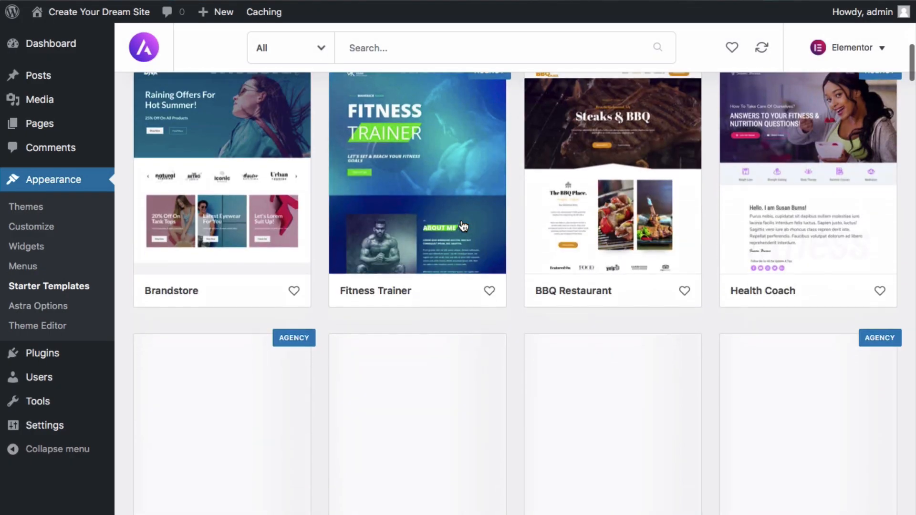
{"action": "scroll", "coordinate": [463, 226], "scroll_direction": "down", "scroll_amount": 10}
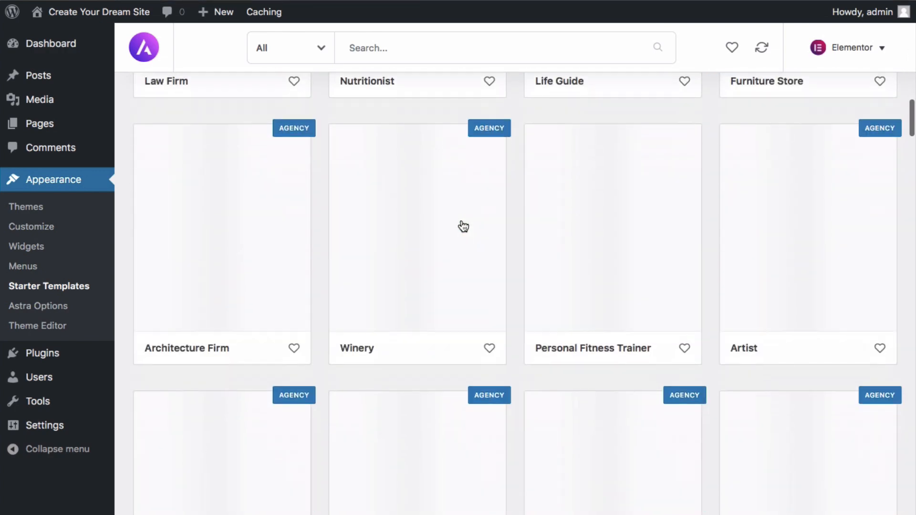
{"action": "scroll", "coordinate": [463, 226], "scroll_direction": "up", "scroll_amount": 15}
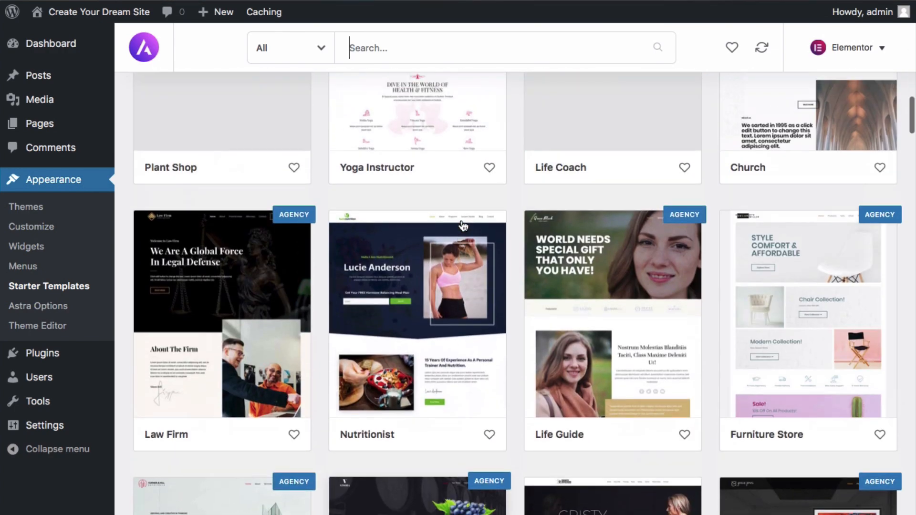
{"action": "scroll", "coordinate": [461, 220], "scroll_direction": "up", "scroll_amount": 11}
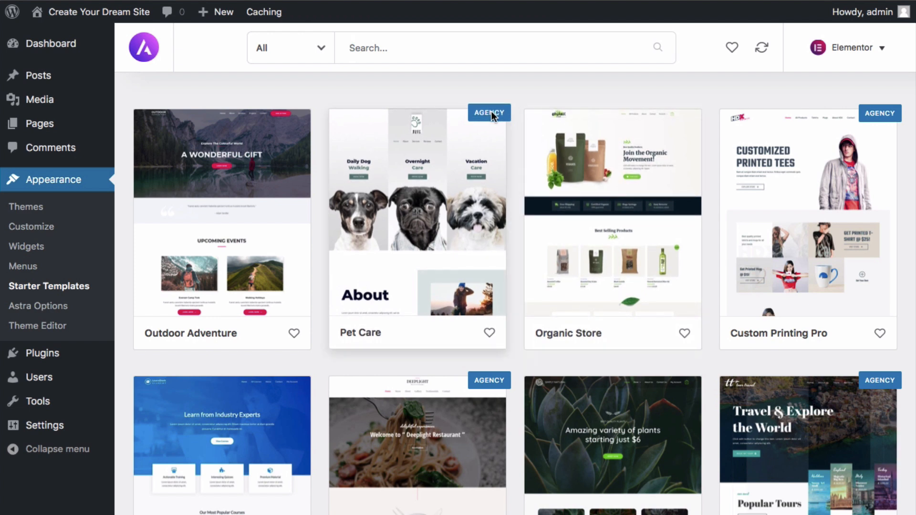
{"action": "left_click", "coordinate": [321, 50]}
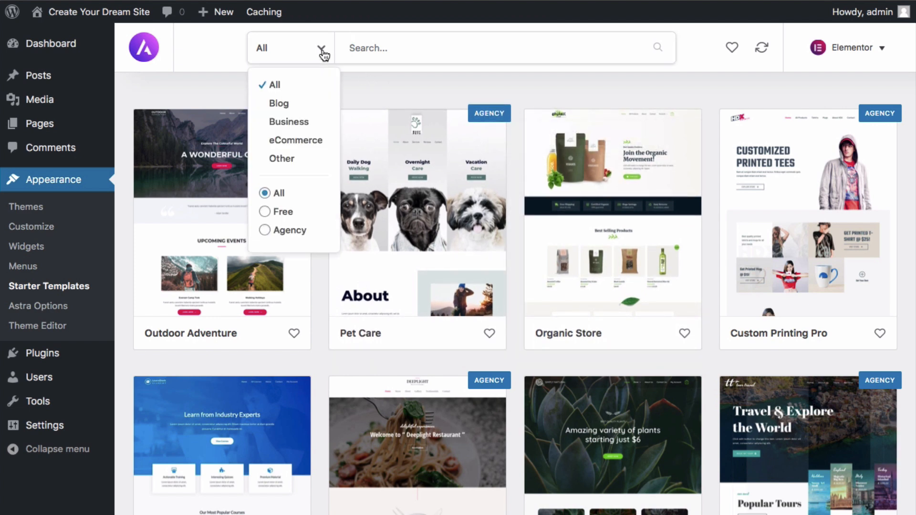
{"action": "left_click", "coordinate": [264, 212]}
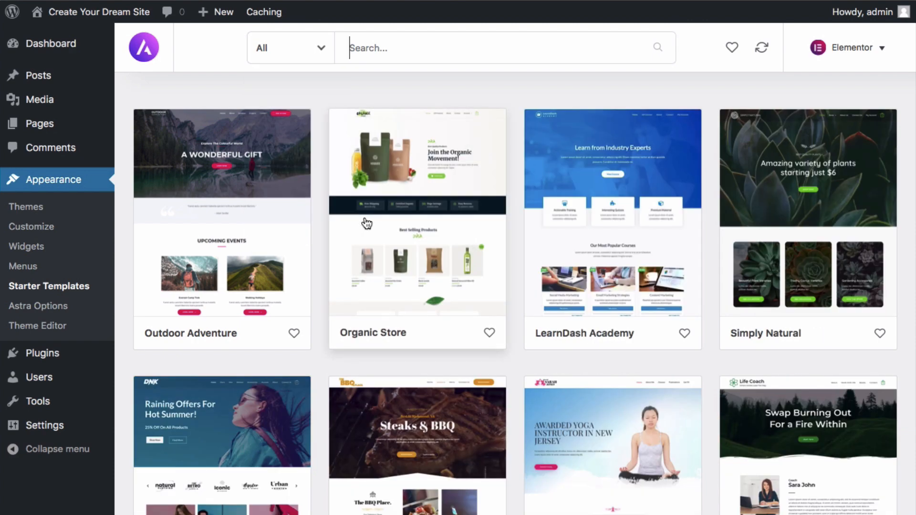
Look through the free Elementor templates for a suitable site design.
{"action": "scroll", "coordinate": [372, 227], "scroll_direction": "down", "scroll_amount": 8}
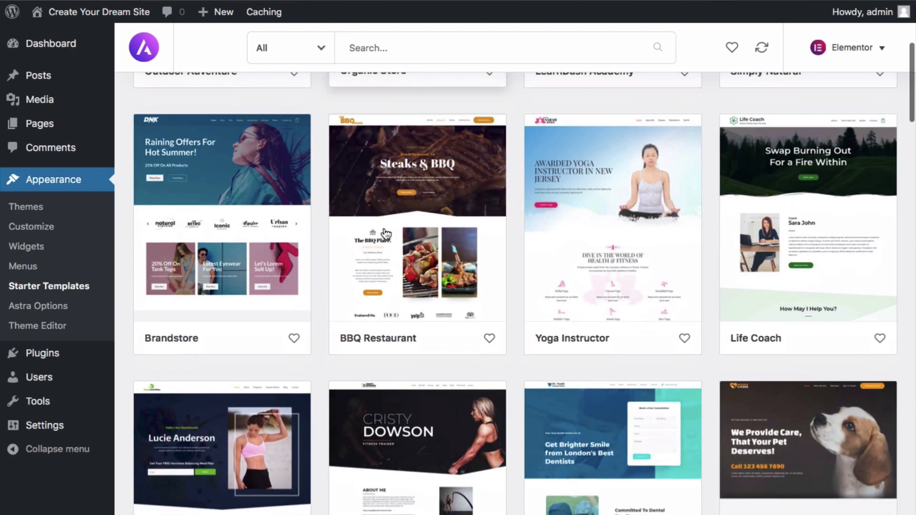
{"action": "scroll", "coordinate": [386, 234], "scroll_direction": "down", "scroll_amount": 14}
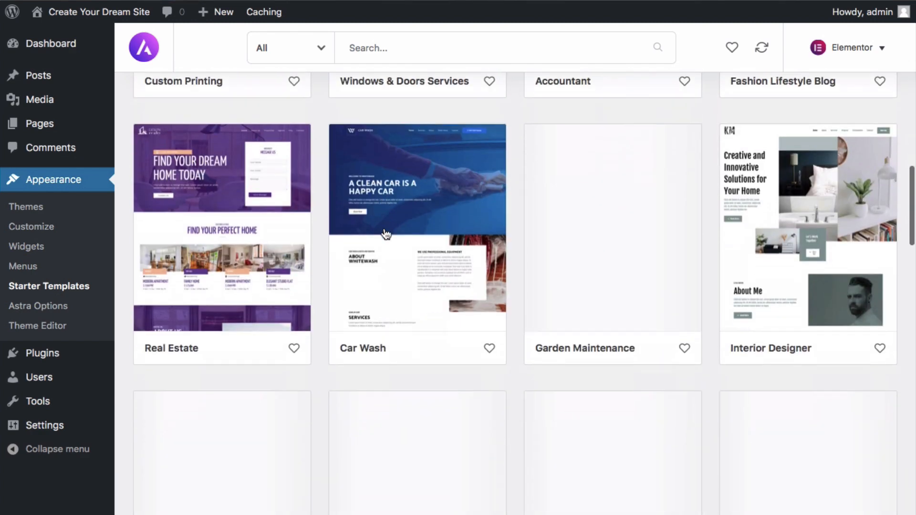
{"action": "scroll", "coordinate": [385, 233], "scroll_direction": "up", "scroll_amount": 12}
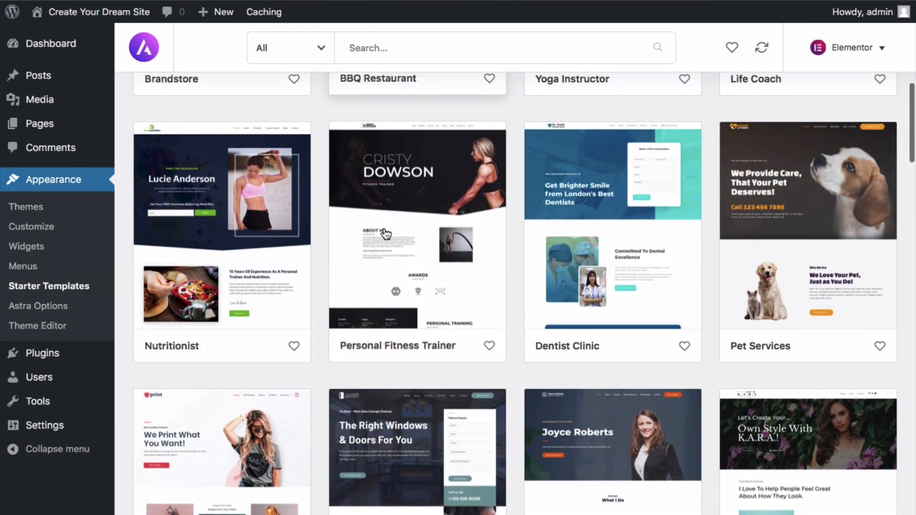
{"action": "scroll", "coordinate": [386, 234], "scroll_direction": "up", "scroll_amount": 6}
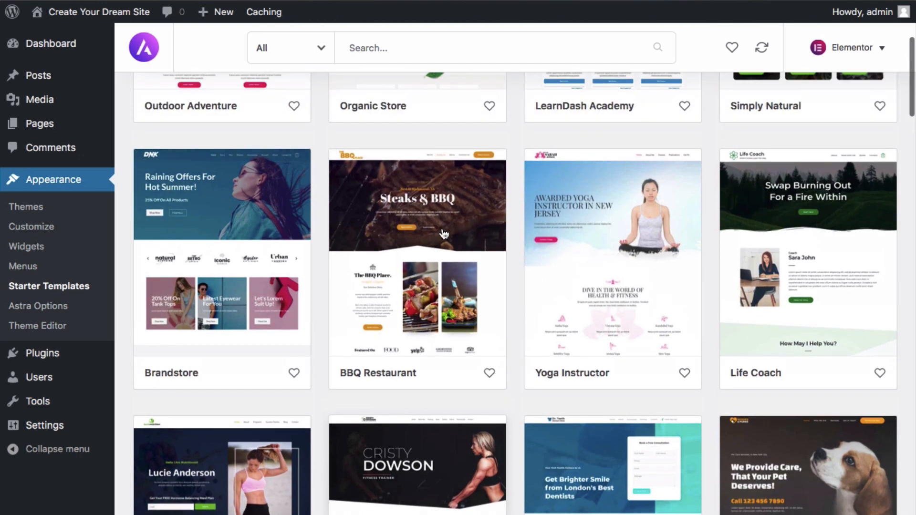
{"action": "scroll", "coordinate": [444, 234], "scroll_direction": "down", "scroll_amount": 3}
{"action": "scroll", "coordinate": [444, 234], "scroll_direction": "down", "scroll_amount": 1}
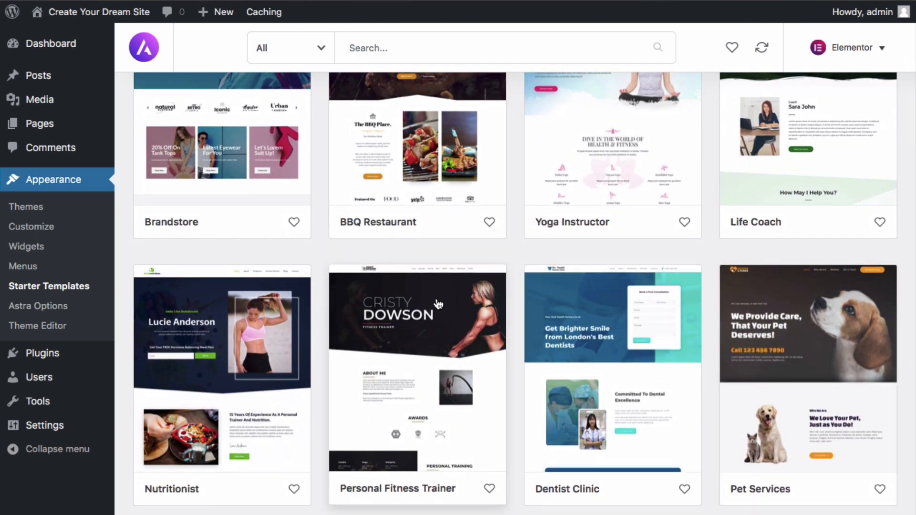
{"action": "scroll", "coordinate": [439, 304], "scroll_direction": "up", "scroll_amount": 2}
{"action": "scroll", "coordinate": [438, 304], "scroll_direction": "up", "scroll_amount": 6}
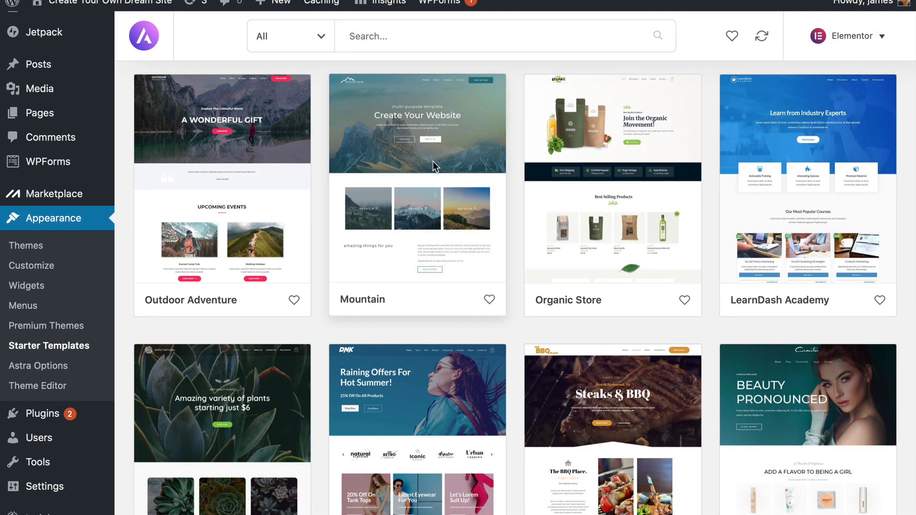
Open the Mountain template and preview its About and Contact page templates.
{"action": "left_click", "coordinate": [432, 161]}
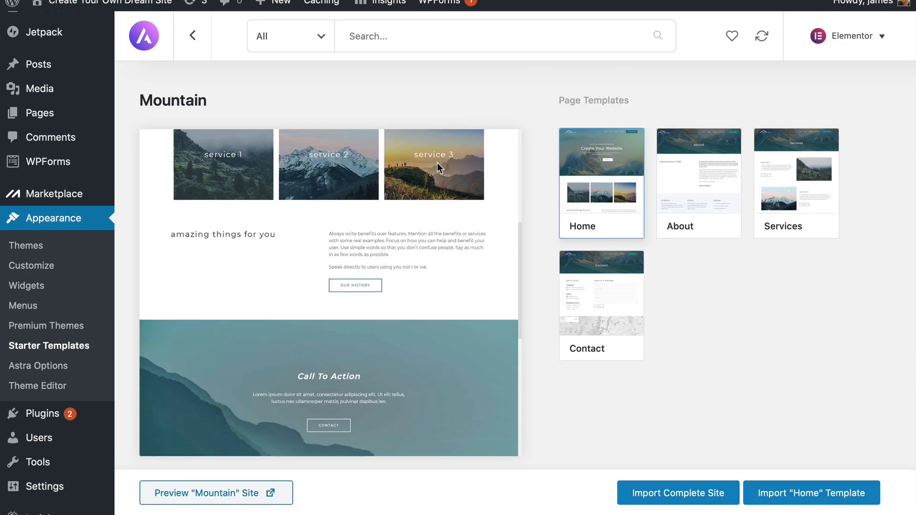
{"action": "left_click", "coordinate": [675, 173]}
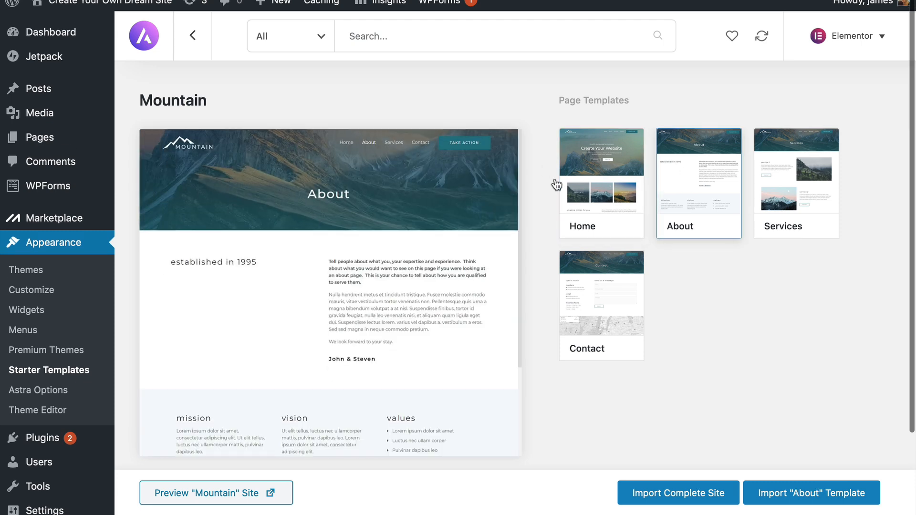
{"action": "left_click", "coordinate": [570, 258]}
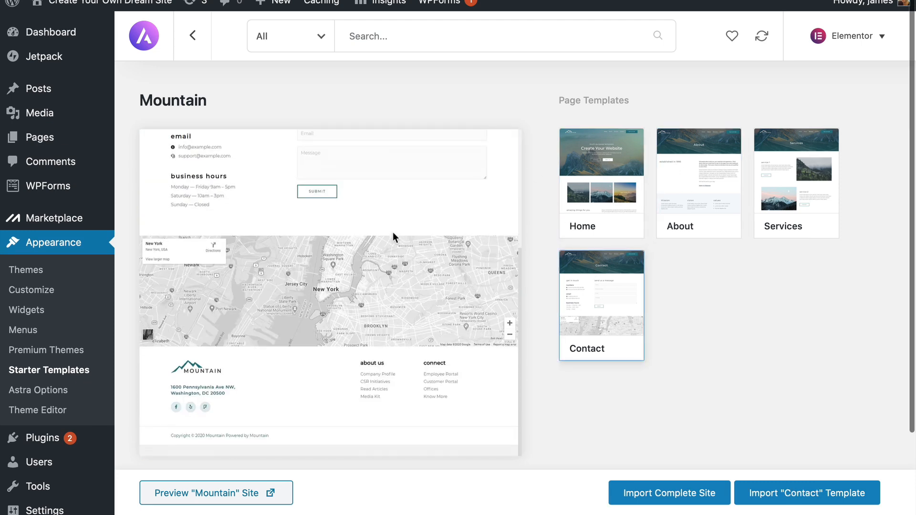
Import the complete Mountain site with customizer settings, Elementor style kit, widgets, required plugins and content, and view the site.
{"action": "left_click", "coordinate": [667, 494]}
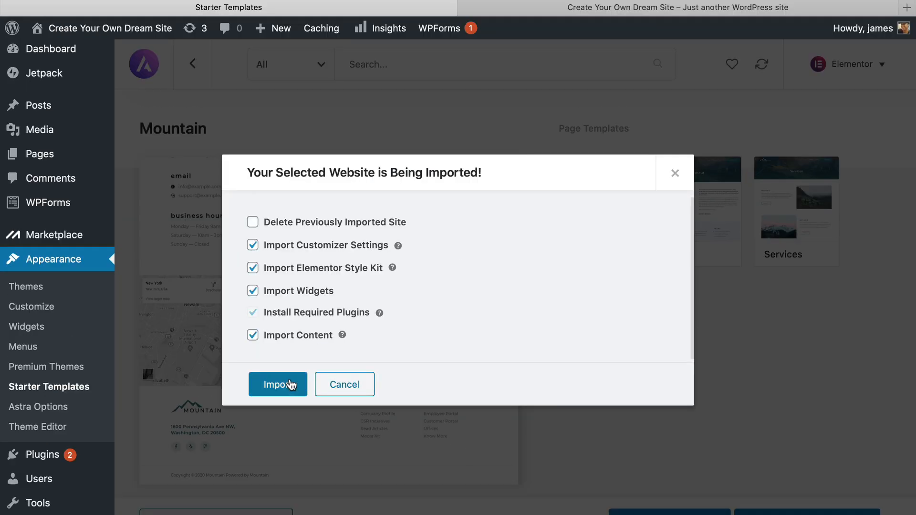
{"action": "left_click", "coordinate": [291, 385]}
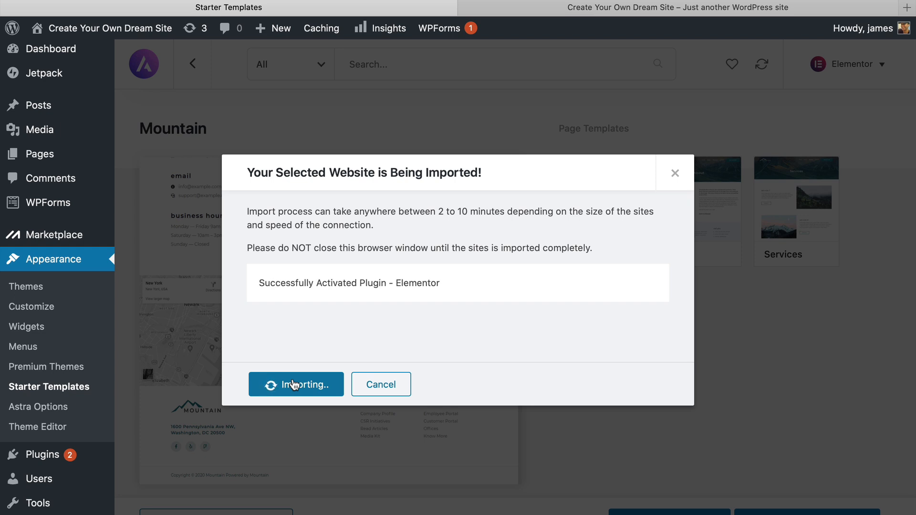
{"action": "left_click", "coordinate": [293, 385]}
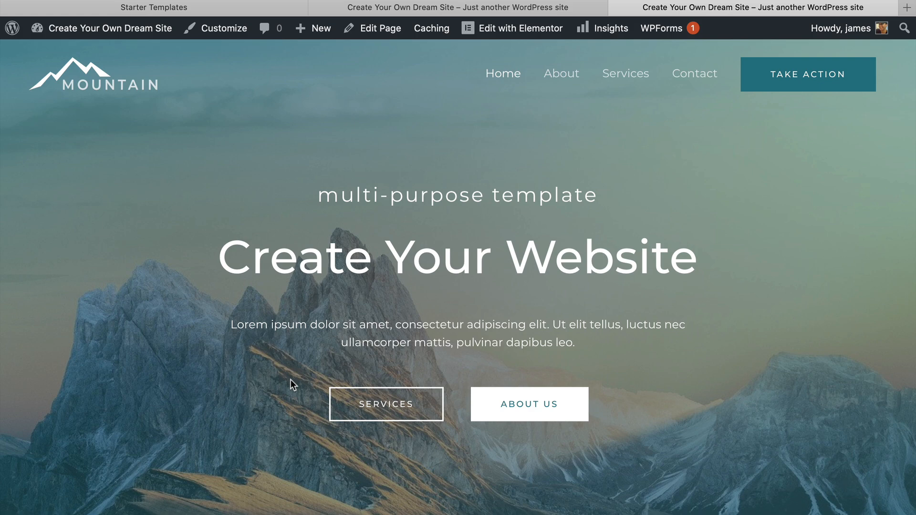
Review the content of the imported site's Home, About and Services pages.
{"action": "scroll", "coordinate": [293, 384], "scroll_direction": "down", "scroll_amount": 10}
{"action": "scroll", "coordinate": [291, 380], "scroll_direction": "down", "scroll_amount": 12}
{"action": "scroll", "coordinate": [291, 380], "scroll_direction": "up", "scroll_amount": 5}
{"action": "scroll", "coordinate": [290, 380], "scroll_direction": "up", "scroll_amount": 17}
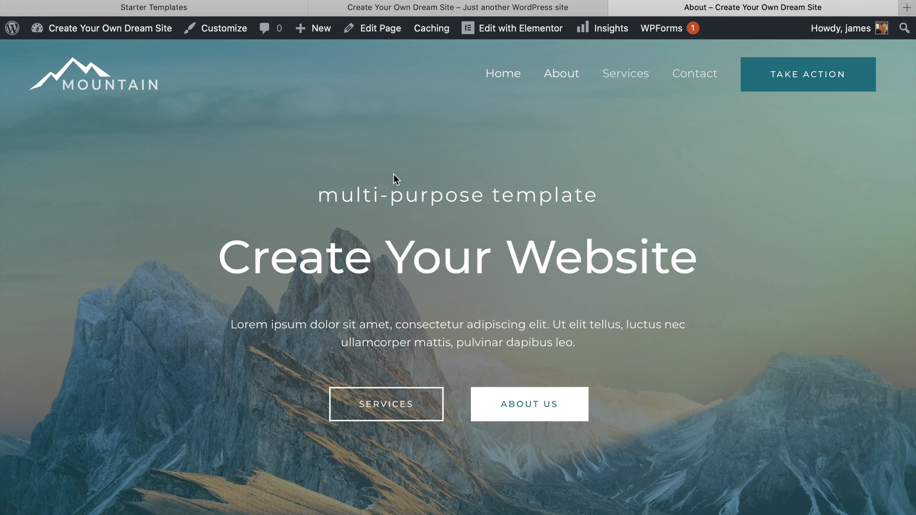
{"action": "scroll", "coordinate": [394, 173], "scroll_direction": "down", "scroll_amount": 5}
{"action": "scroll", "coordinate": [393, 179], "scroll_direction": "up", "scroll_amount": 5}
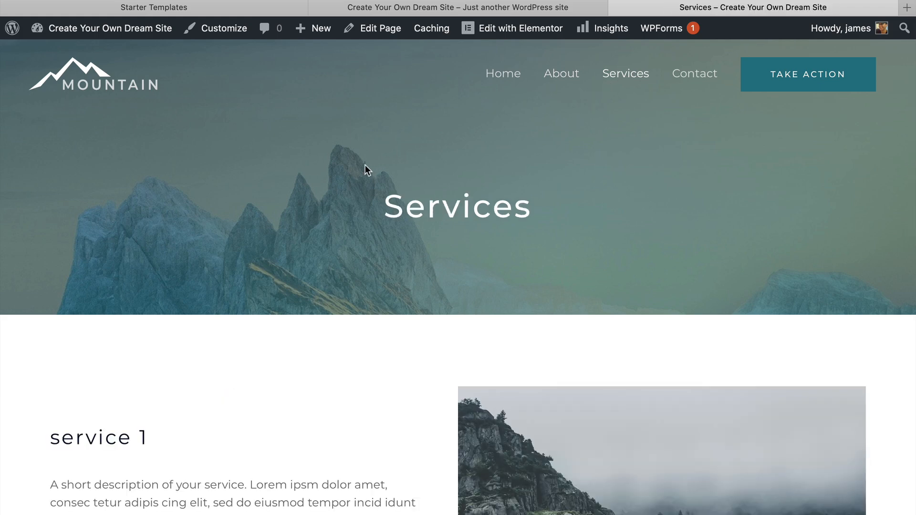
{"action": "scroll", "coordinate": [366, 165], "scroll_direction": "down", "scroll_amount": 2}
{"action": "scroll", "coordinate": [365, 167], "scroll_direction": "down", "scroll_amount": 12}
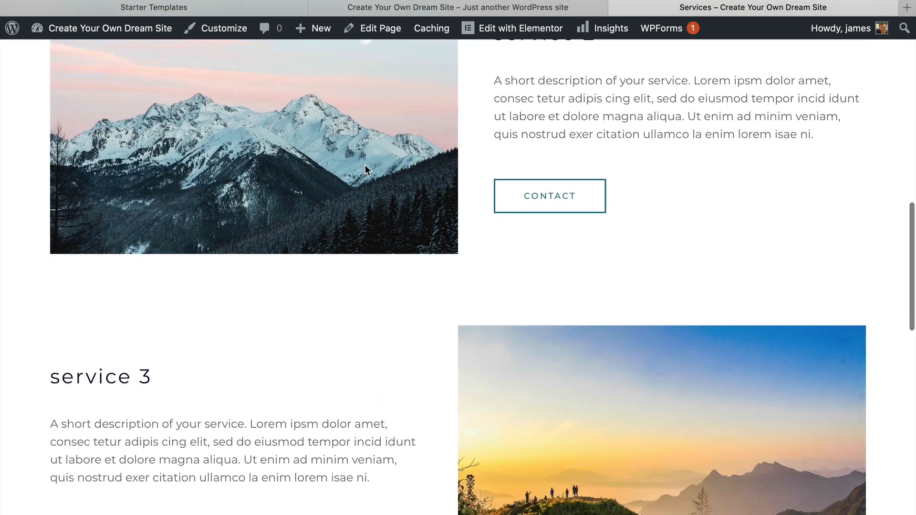
{"action": "scroll", "coordinate": [365, 167], "scroll_direction": "up", "scroll_amount": 5}
{"action": "scroll", "coordinate": [365, 167], "scroll_direction": "up", "scroll_amount": 10}
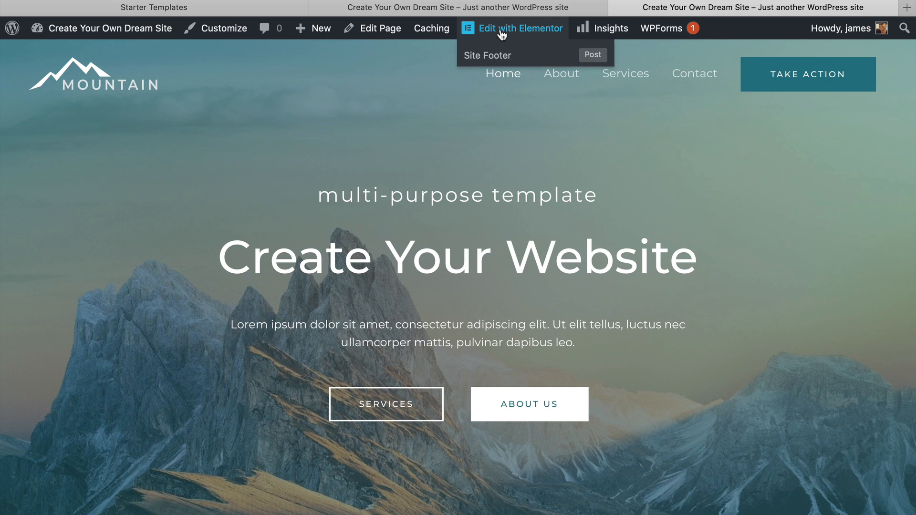
Edit the home page with Elementor and change the main hero heading to "Create Your Dream Website".
{"action": "left_click", "coordinate": [501, 31]}
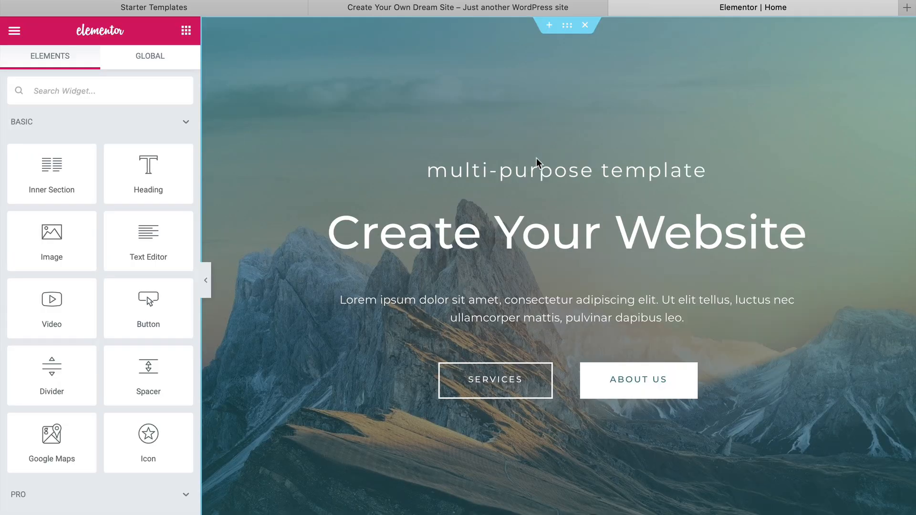
{"action": "left_click", "coordinate": [530, 236]}
{"action": "left_click", "coordinate": [597, 241]}
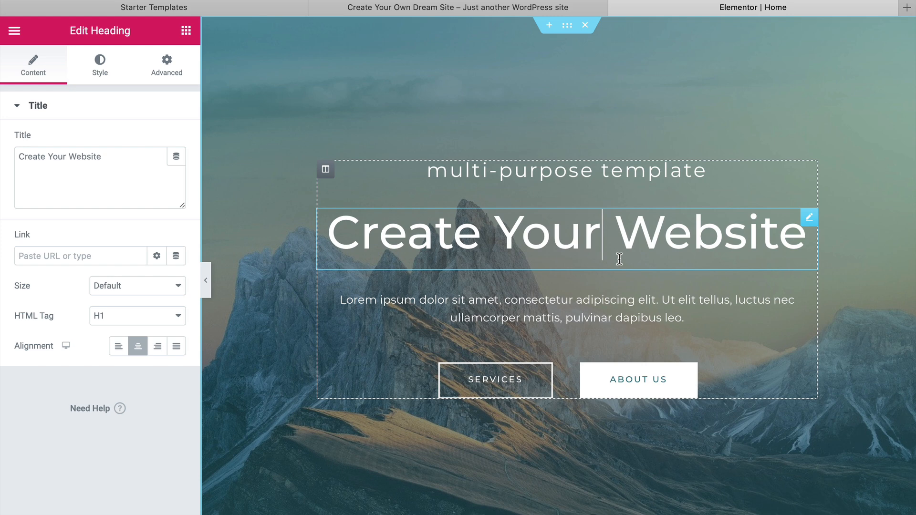
{"action": "scroll", "coordinate": [616, 248], "scroll_direction": "down", "scroll_amount": 1}
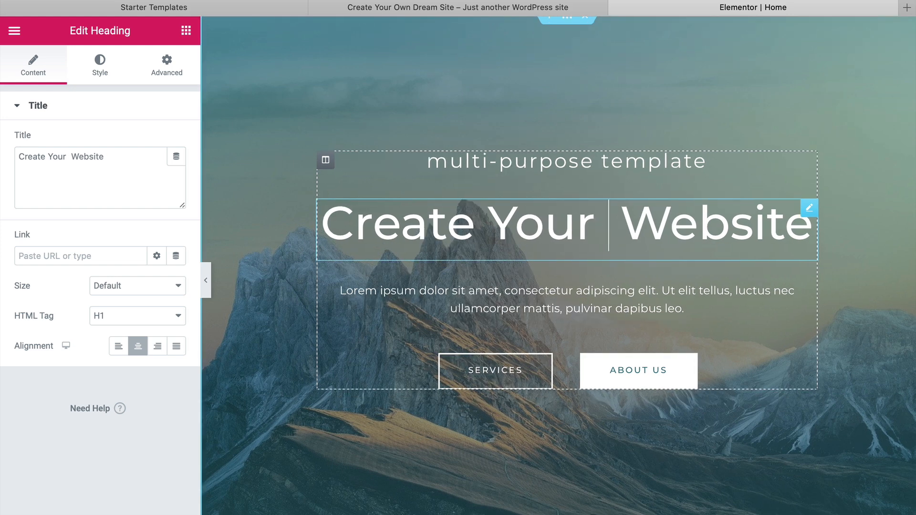
{"action": "type", "text": "Dream"}
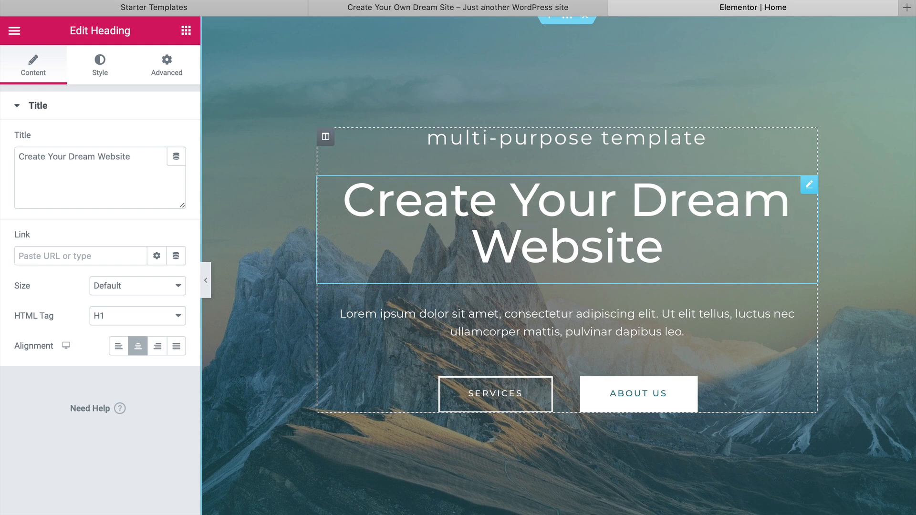
Replace the text of the hero section's Services button with "Get Started".
{"action": "left_click", "coordinate": [501, 399]}
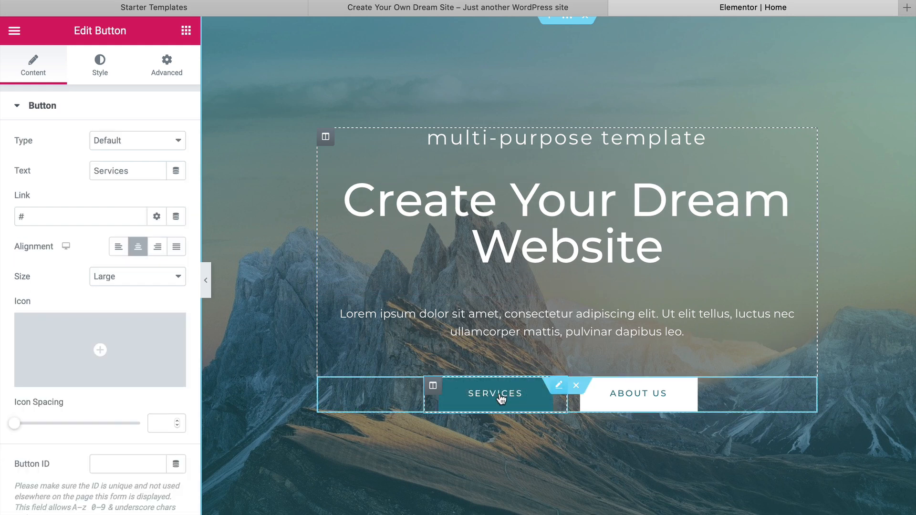
{"action": "key", "text": "BackSpace"}
{"action": "key", "text": "BackSpace"}
{"action": "key", "text": "BackSpace"}
{"action": "key", "text": "BackSpace"}
{"action": "key", "text": "BackSpace"}
{"action": "key", "text": "BackSpace"}
{"action": "key", "text": "BackSpace"}
{"action": "key", "text": "BackSpace"}
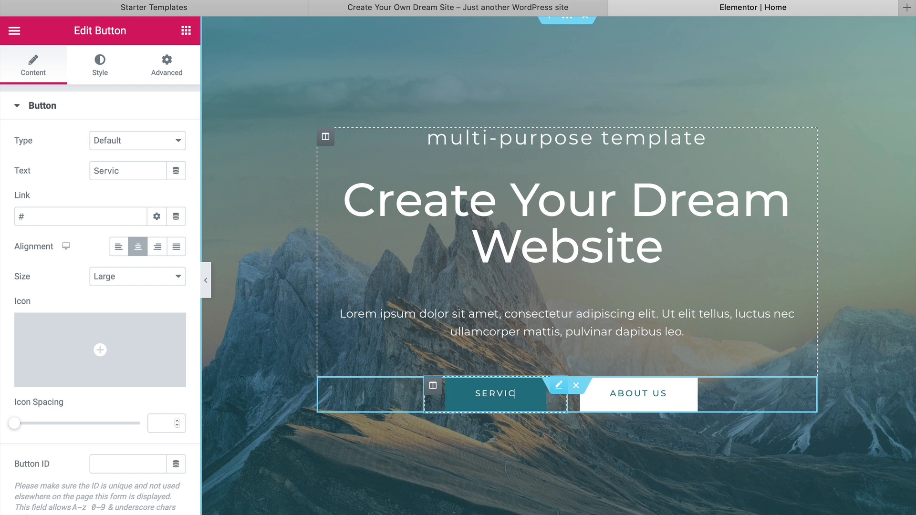
{"action": "type", "text": "Get Strarted"}
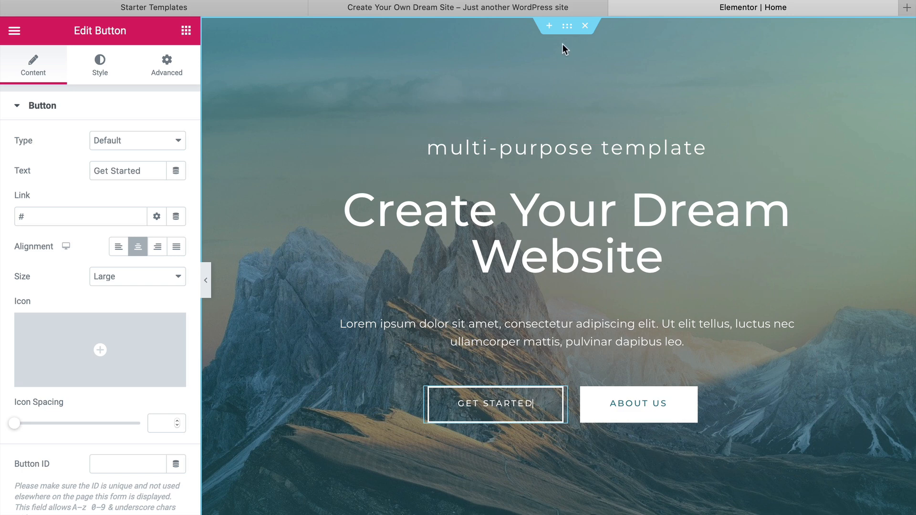
Replace the hero section's background image with the unsplash-scaled JPEG uploaded from the Screenflow folder.
{"action": "left_click", "coordinate": [567, 32]}
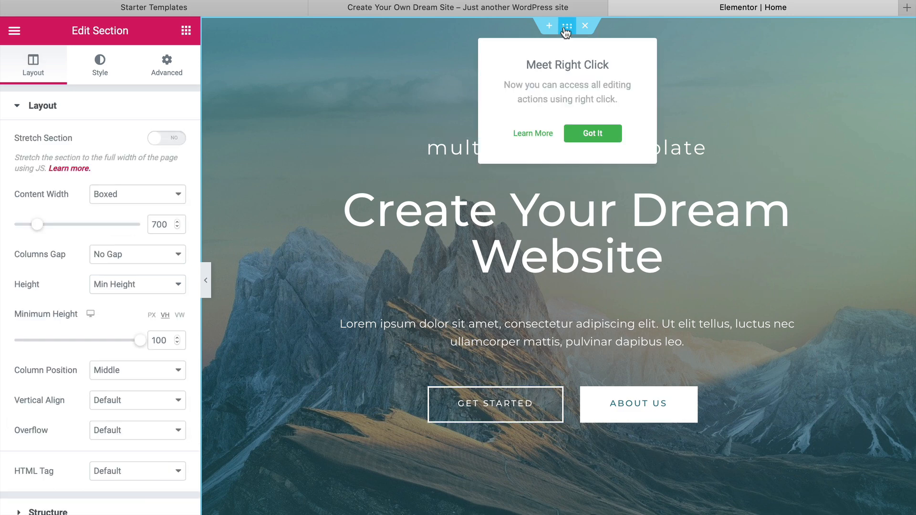
{"action": "left_click", "coordinate": [591, 136]}
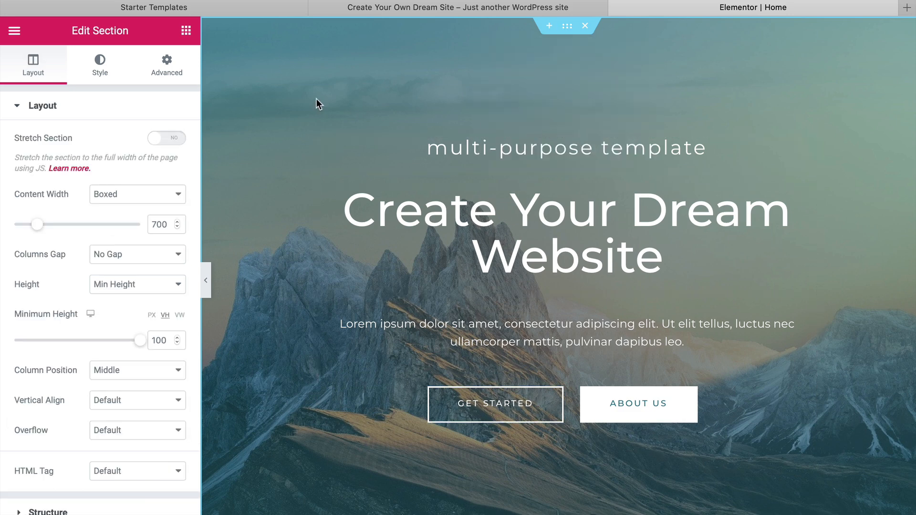
{"action": "left_click", "coordinate": [91, 69]}
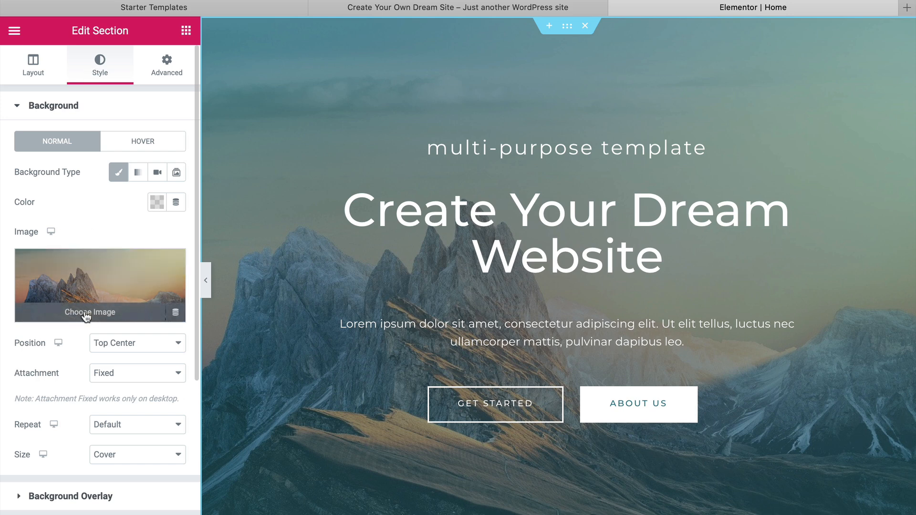
{"action": "left_click", "coordinate": [86, 313]}
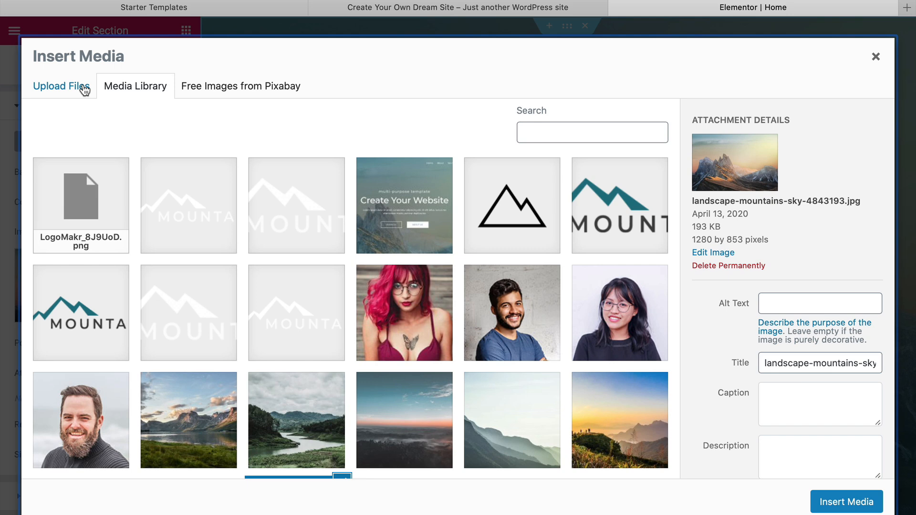
{"action": "left_click", "coordinate": [84, 90]}
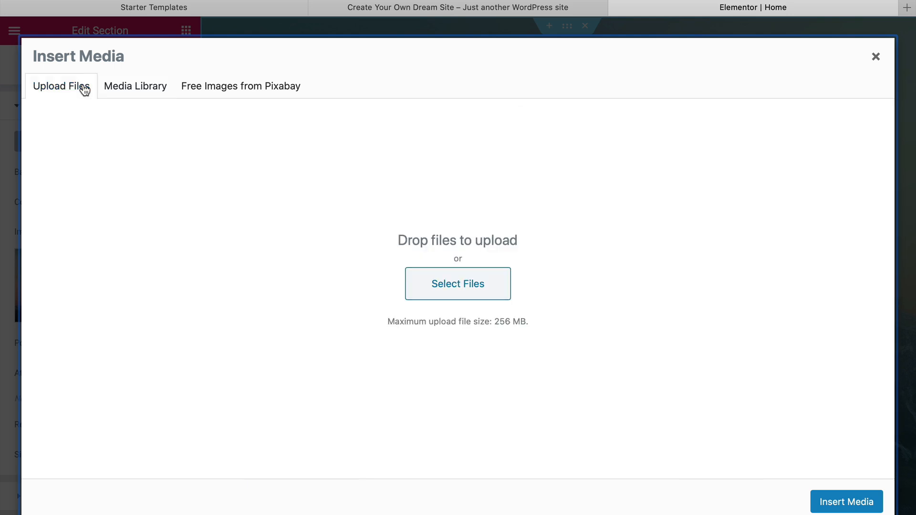
{"action": "left_click", "coordinate": [460, 288]}
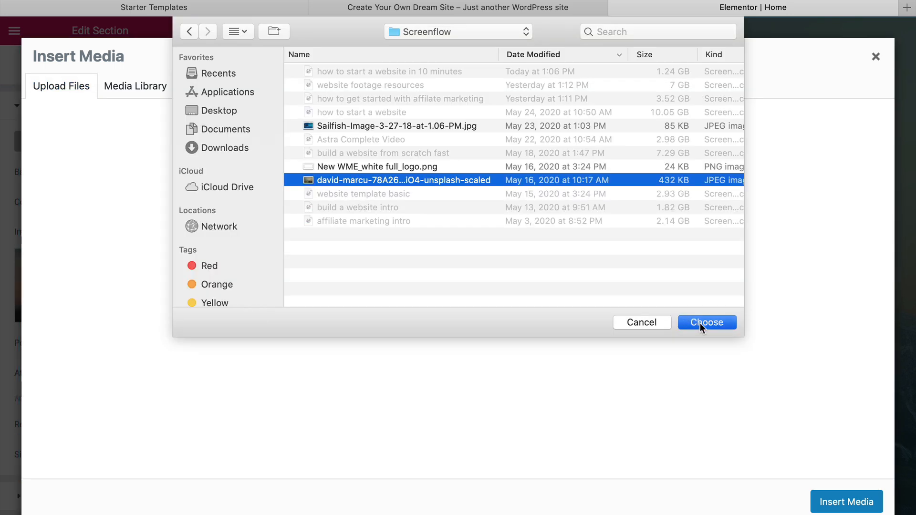
{"action": "left_click", "coordinate": [700, 323]}
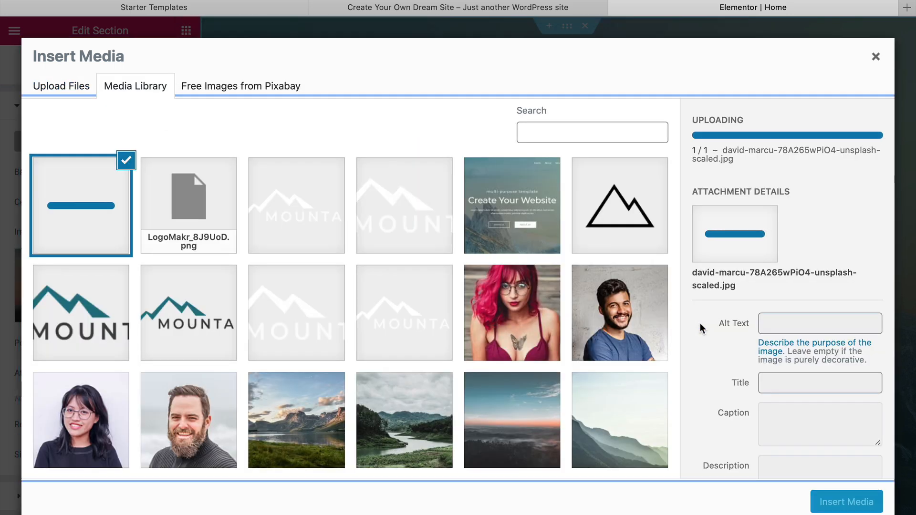
{"action": "left_click", "coordinate": [831, 501]}
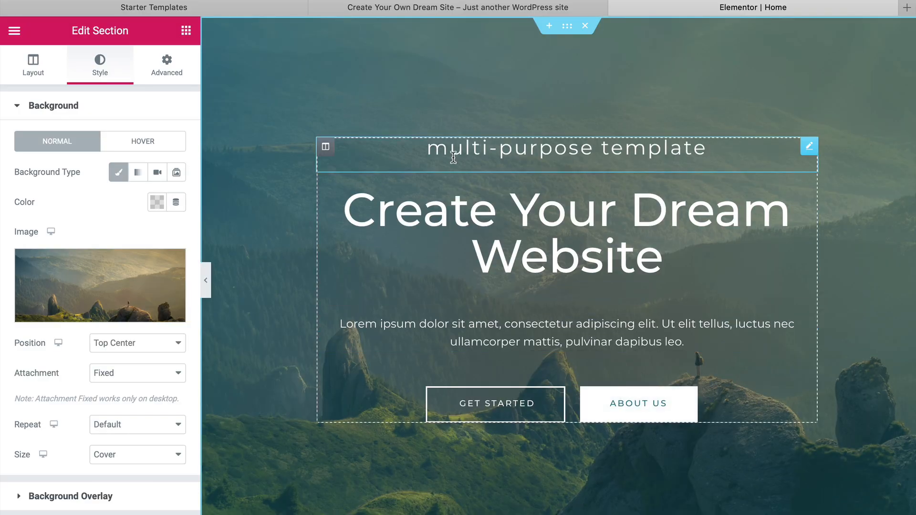
Open the background style settings of the service 1 column and save the home page changes.
{"action": "scroll", "coordinate": [453, 157], "scroll_direction": "down", "scroll_amount": 10}
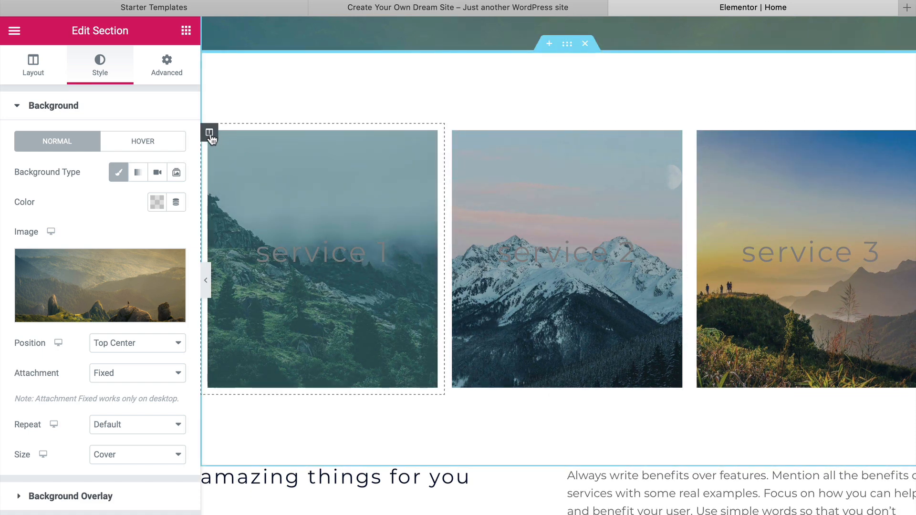
{"action": "left_click", "coordinate": [209, 133]}
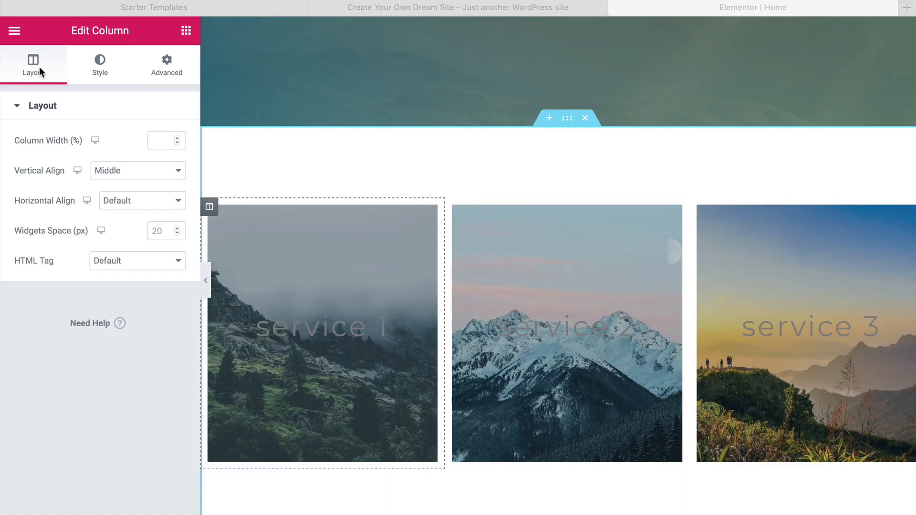
{"action": "left_click", "coordinate": [100, 65]}
{"action": "left_click", "coordinate": [100, 65]}
{"action": "mouse_move", "coordinate": [90, 310]}
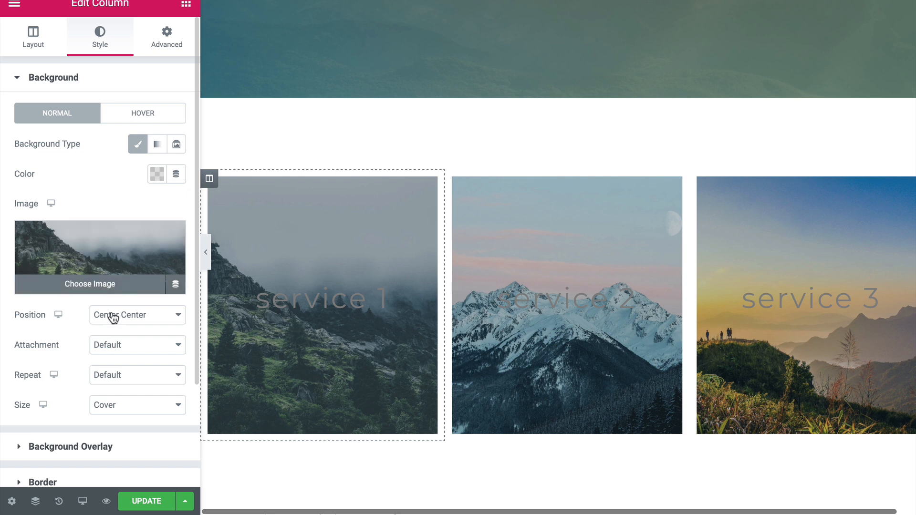
{"action": "left_click", "coordinate": [144, 503]}
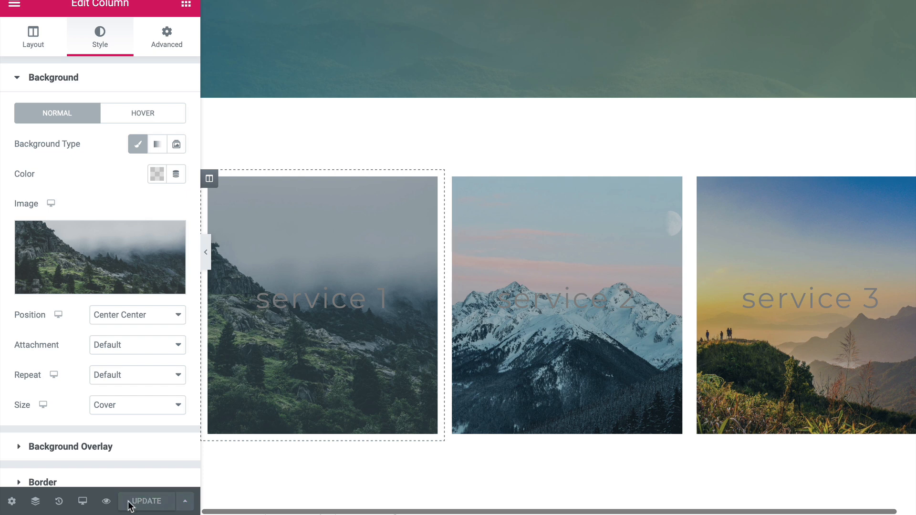
Preview the updated home page and open the header's site logo settings in the theme customizer.
{"action": "left_click", "coordinate": [105, 503]}
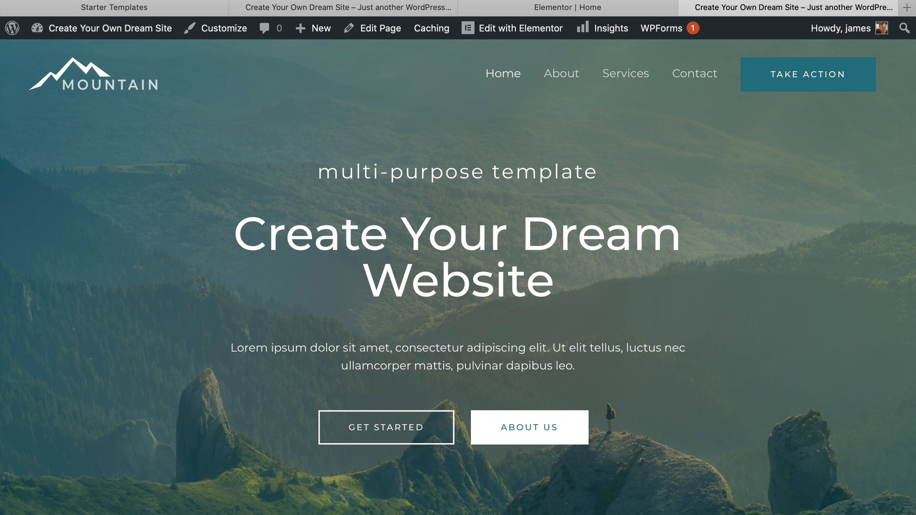
{"action": "double_click", "coordinate": [430, 348]}
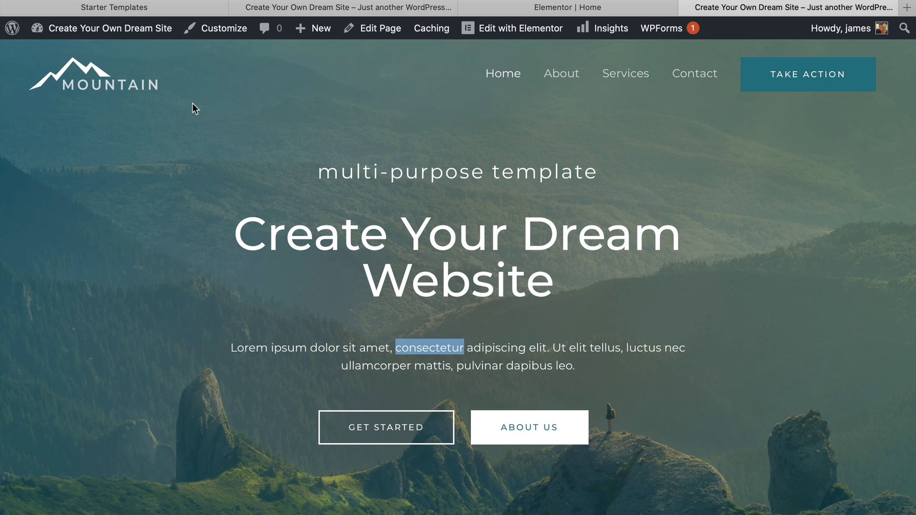
{"action": "left_click", "coordinate": [213, 31]}
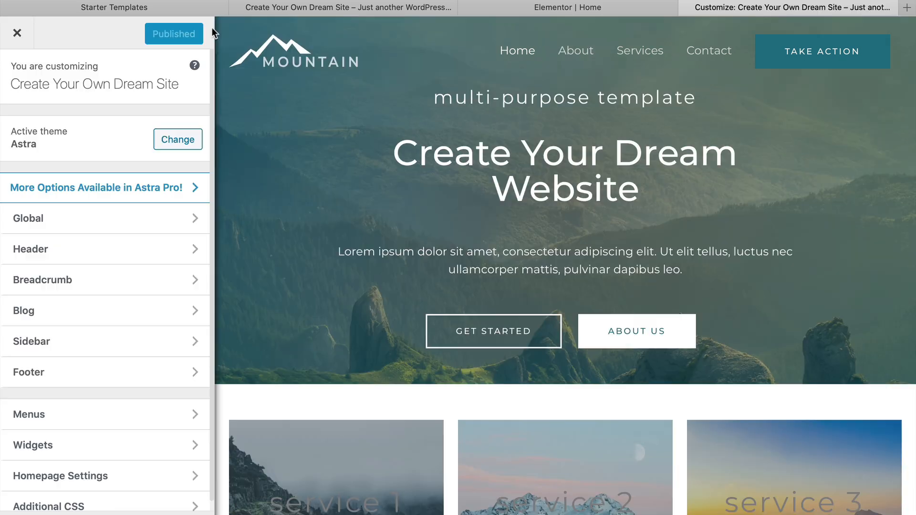
{"action": "left_click", "coordinate": [248, 56]}
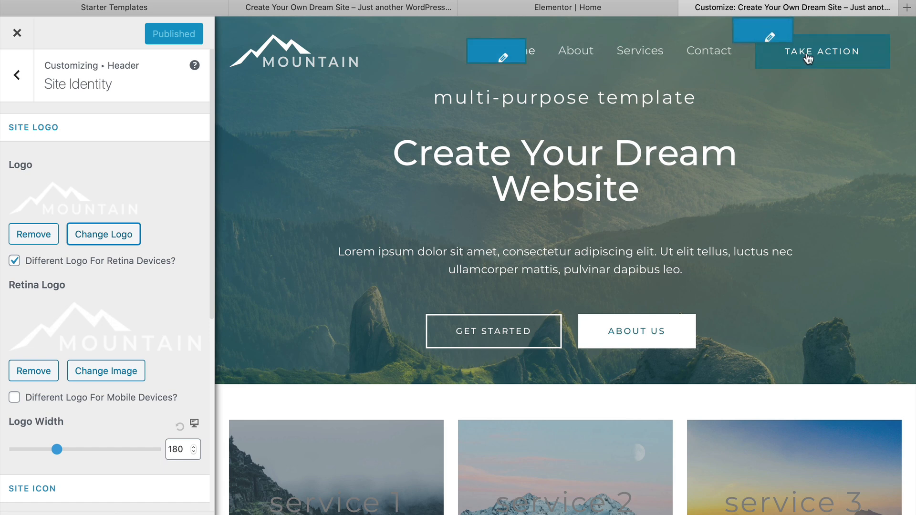
Change the header's Take Action button text to "Get Started", publish the change and return to the live page.
{"action": "left_click", "coordinate": [770, 37]}
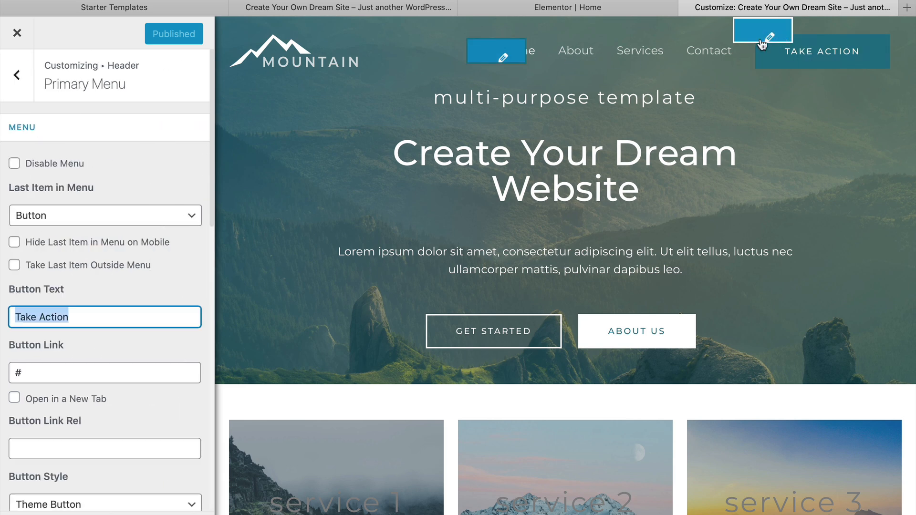
{"action": "type", "text": "Ge"}
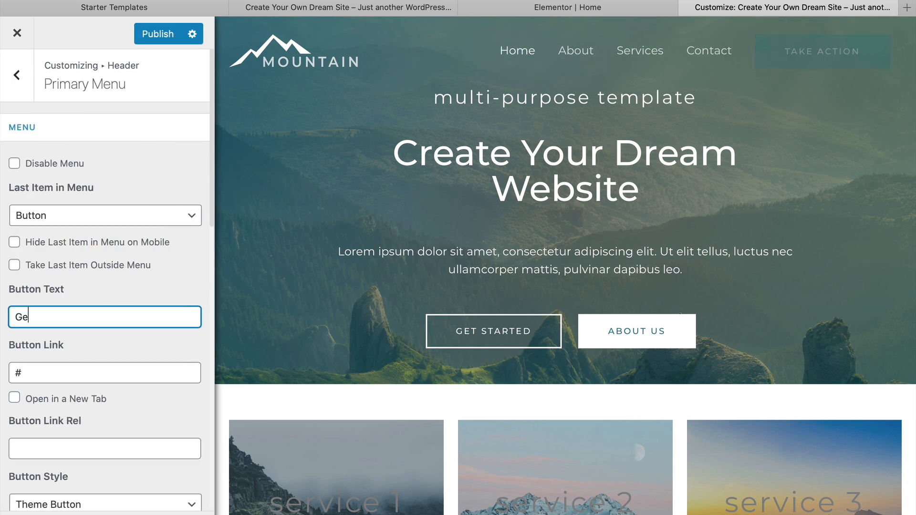
{"action": "type", "text": "t Started"}
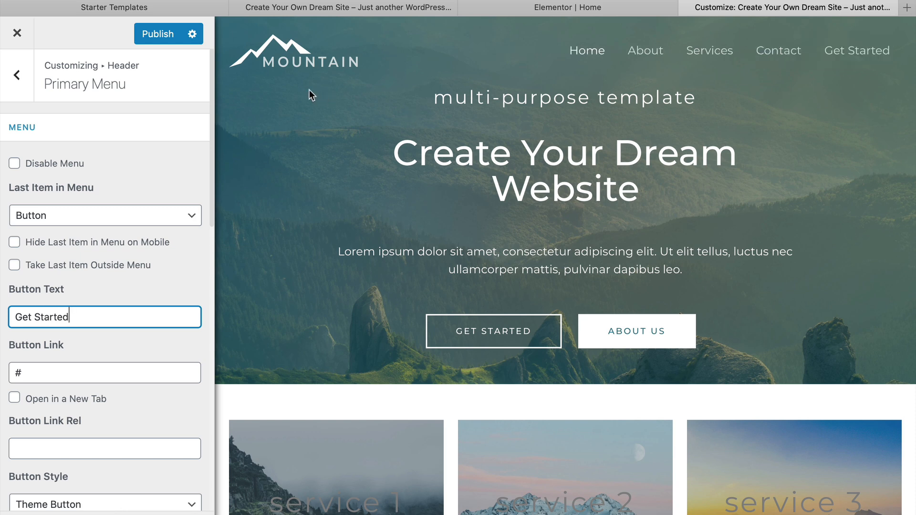
{"action": "left_click", "coordinate": [173, 39]}
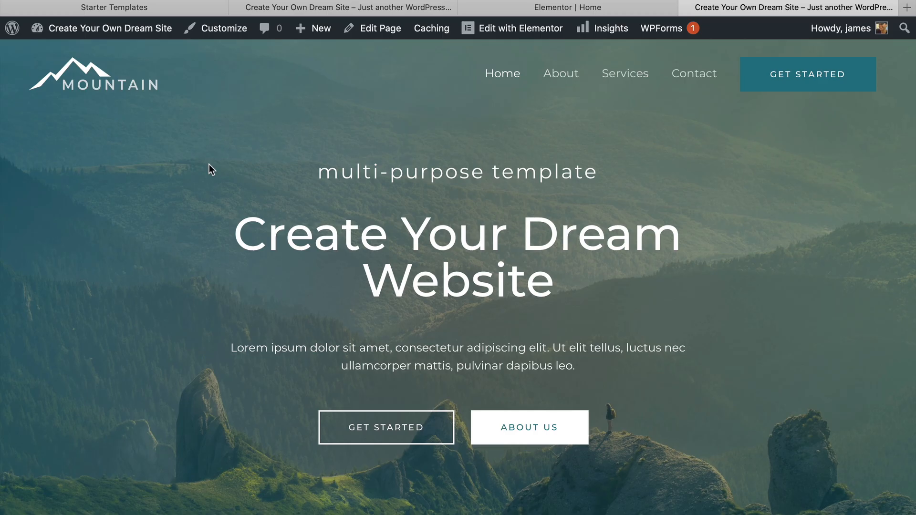
Examine the address heading of the Site Footer template in Elementor and return to the live site.
{"action": "mouse_move", "coordinate": [499, 34]}
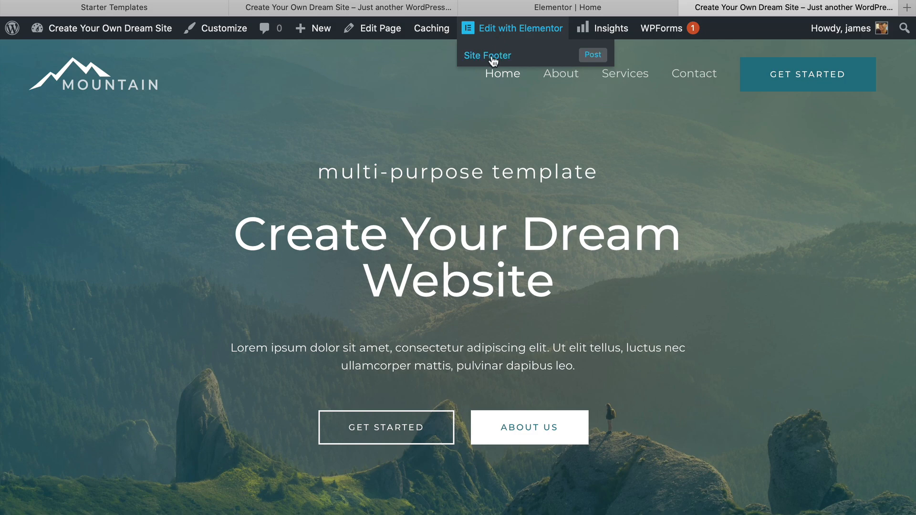
{"action": "left_click", "coordinate": [488, 55]}
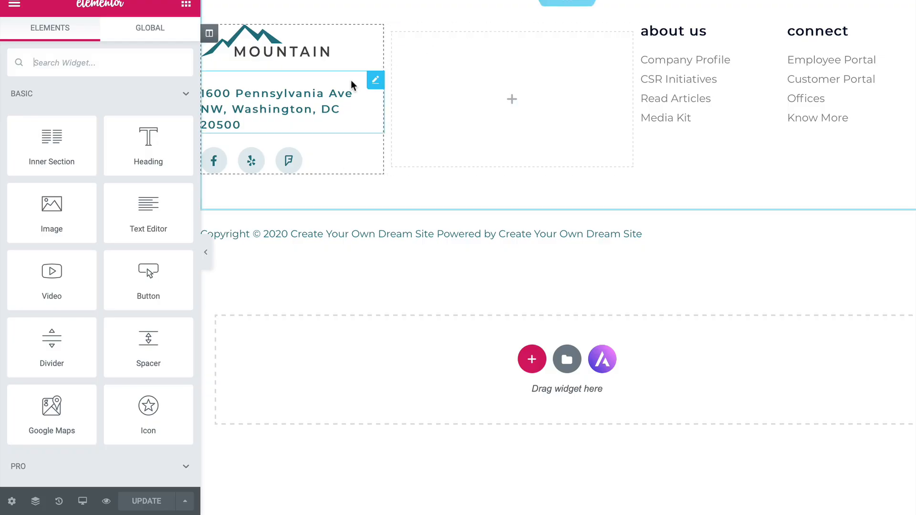
{"action": "left_click", "coordinate": [249, 121]}
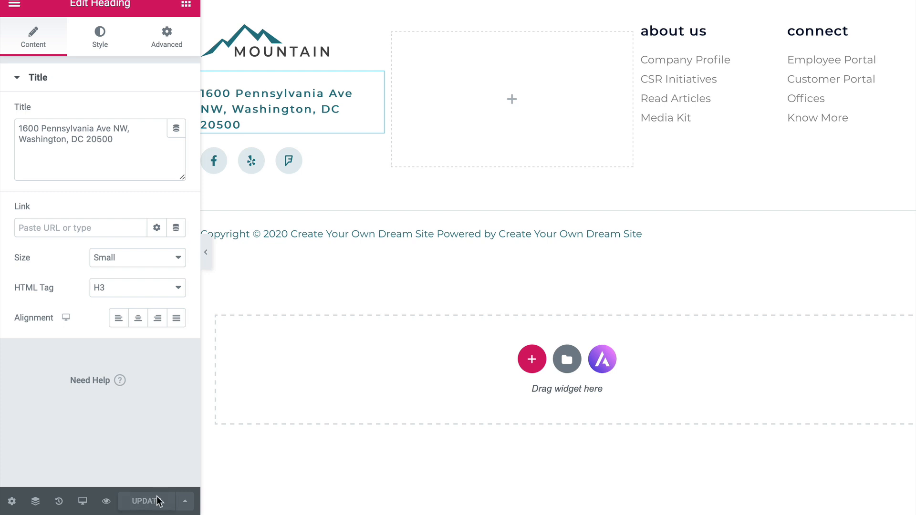
{"action": "left_click", "coordinate": [13, 5]}
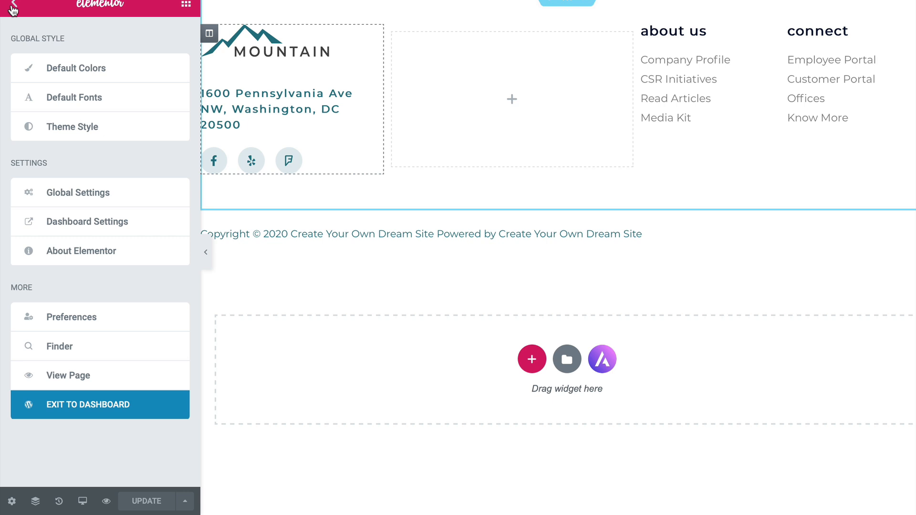
{"action": "left_click", "coordinate": [89, 404]}
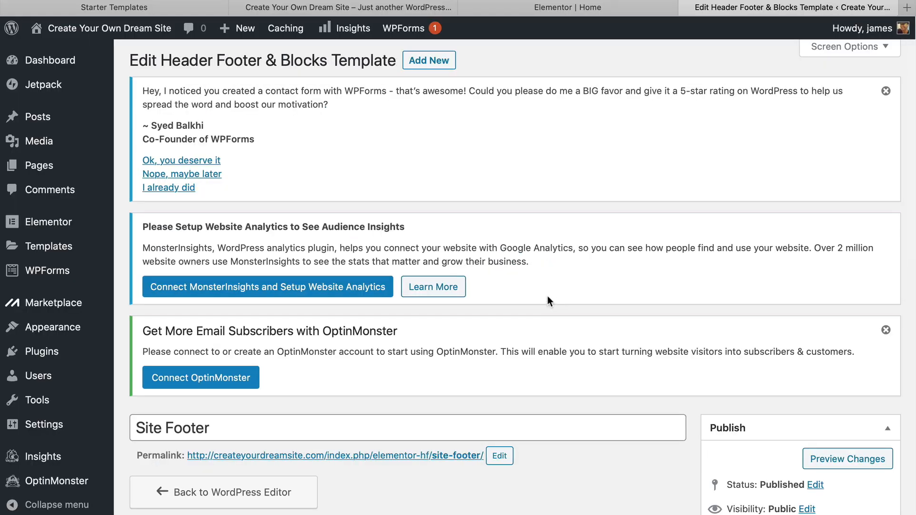
{"action": "mouse_move", "coordinate": [42, 38]}
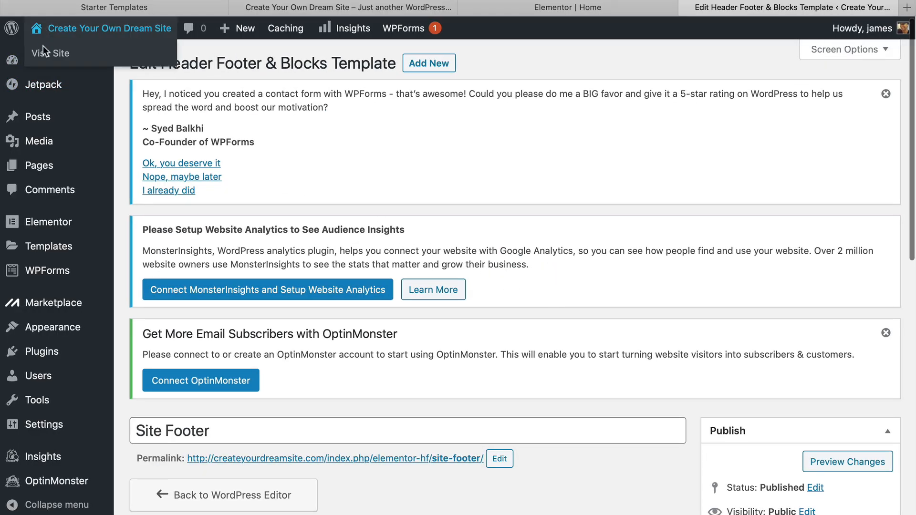
{"action": "left_click", "coordinate": [50, 53]}
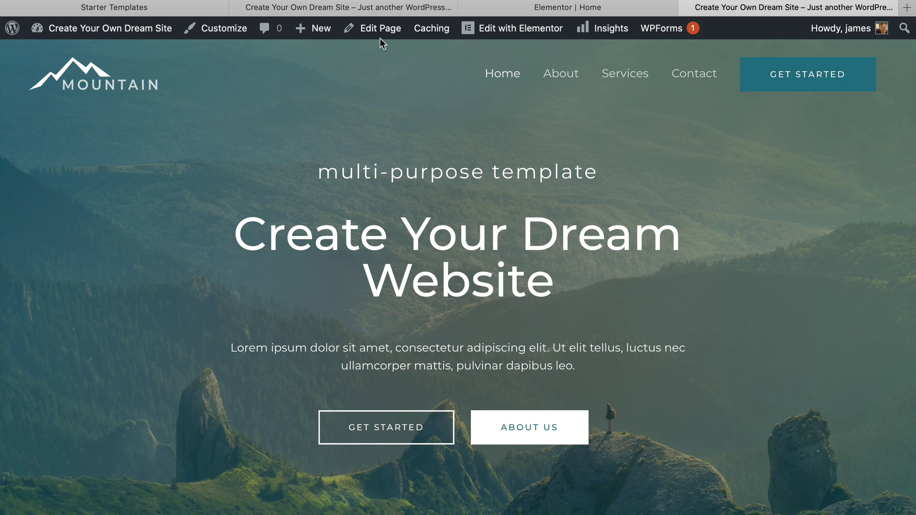
Create a new page titled "product" and open it for editing with Elementor.
{"action": "mouse_move", "coordinate": [327, 34]}
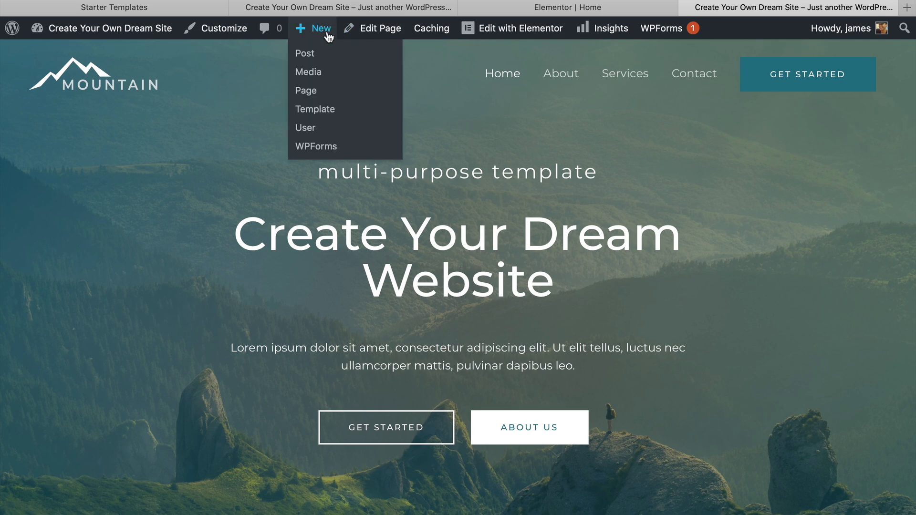
{"action": "left_click", "coordinate": [306, 90]}
{"action": "left_click", "coordinate": [145, 165]}
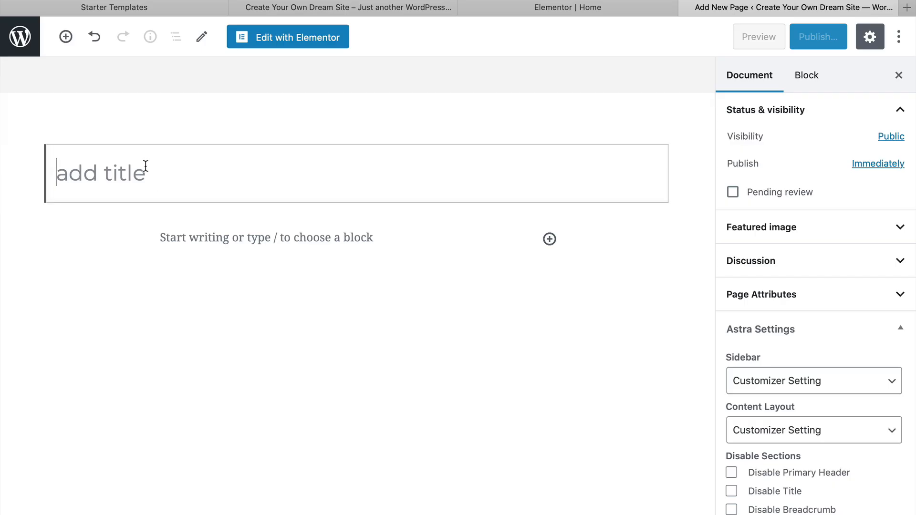
{"action": "type", "text": "pri"}
{"action": "key", "text": "BackSpace"}
{"action": "type", "text": "odcut"}
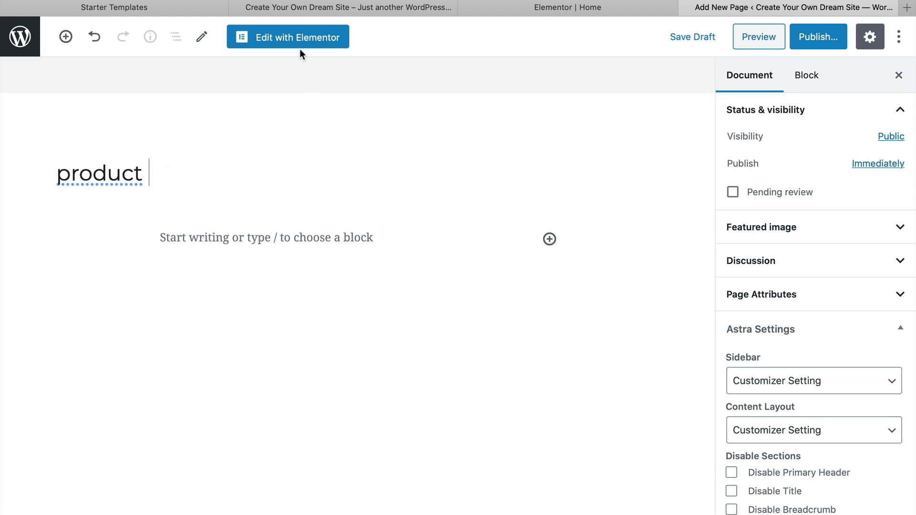
{"action": "left_click", "coordinate": [303, 45]}
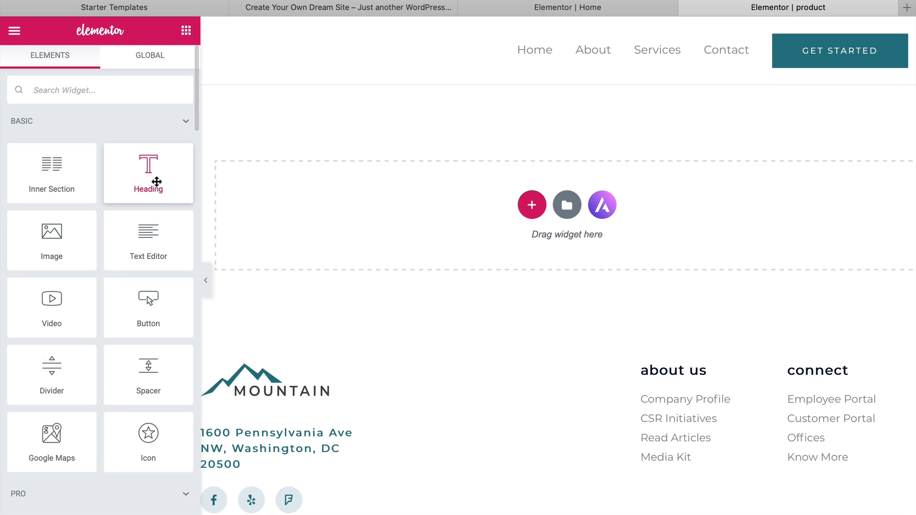
Add a Heading widget to the empty product page and set its text to "Create your page".
{"action": "left_click_drag", "start_coordinate": [157, 182], "coordinate": [350, 180]}
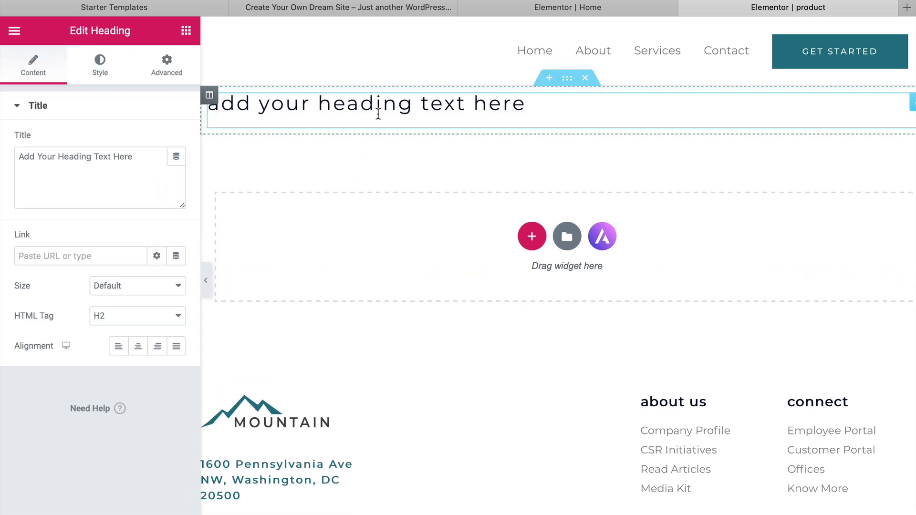
{"action": "left_click", "coordinate": [378, 113]}
{"action": "key", "text": "super+a"}
{"action": "key", "text": "BackSpace"}
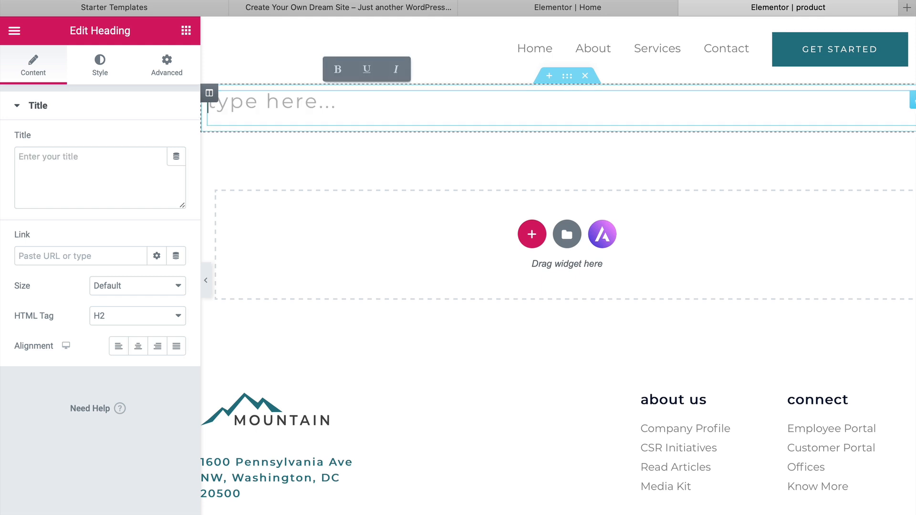
{"action": "type", "text": "Create your page"}
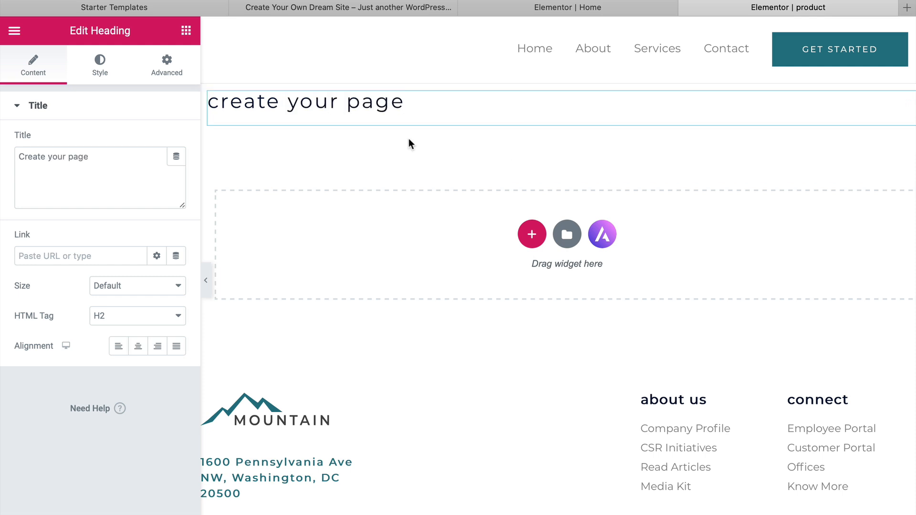
Add an Image widget below the heading and revert the page to its Editing Started state in the history.
{"action": "left_click", "coordinate": [186, 31]}
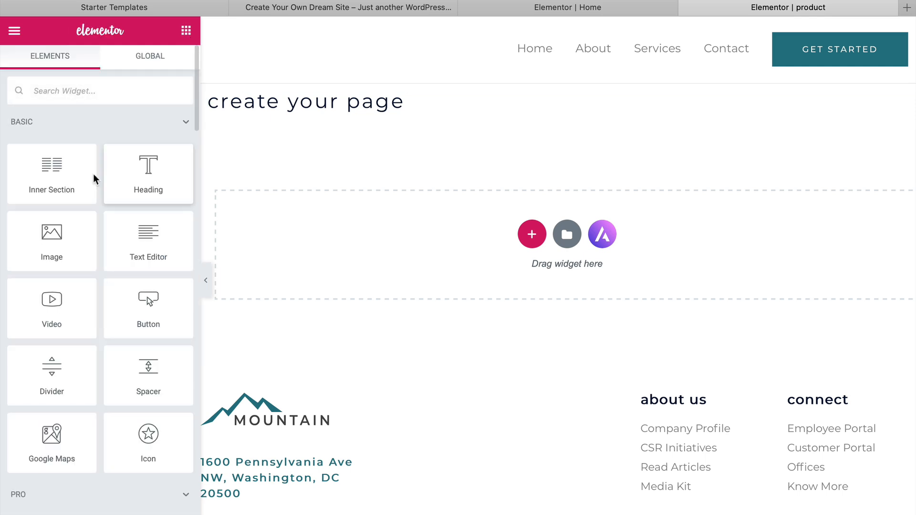
{"action": "left_click_drag", "start_coordinate": [52, 233], "coordinate": [384, 220]}
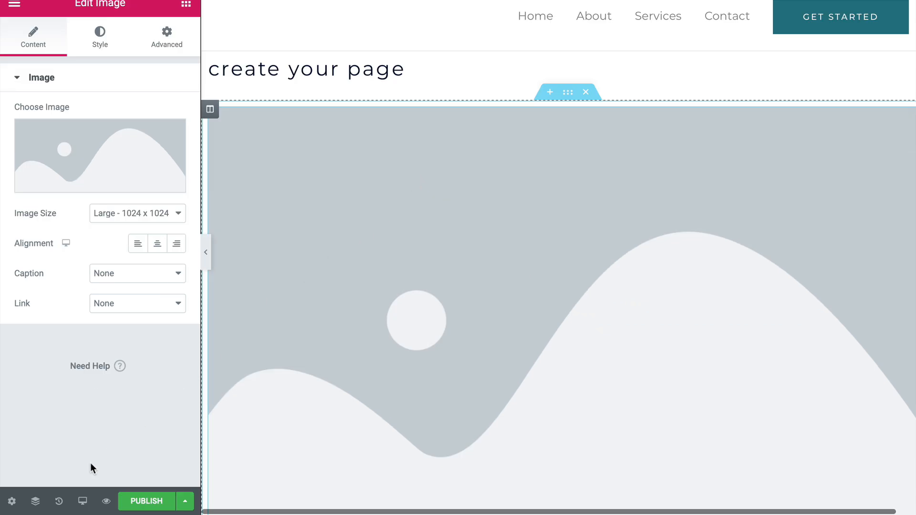
{"action": "left_click", "coordinate": [59, 502]}
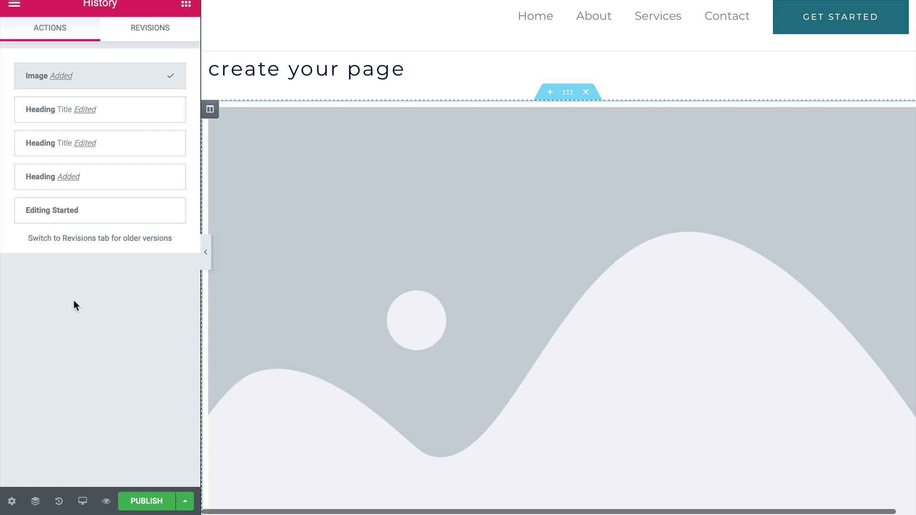
{"action": "left_click", "coordinate": [84, 219]}
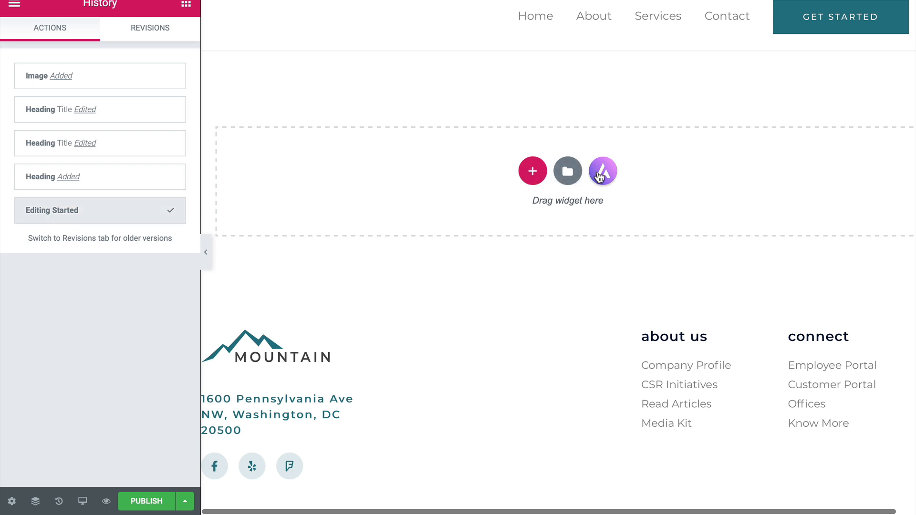
Search the Elementor library's page templates for "prod" and preview the Product – Clean page.
{"action": "left_click", "coordinate": [568, 172]}
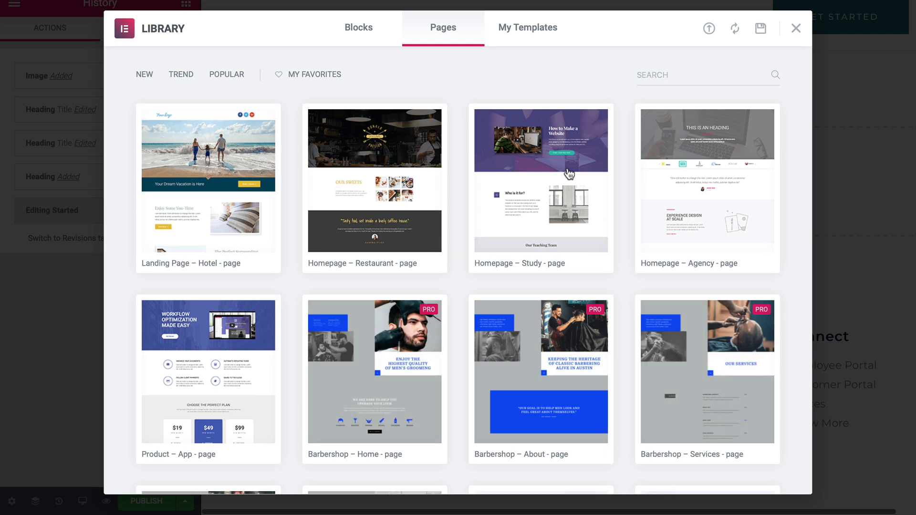
{"action": "left_click", "coordinate": [678, 75]}
{"action": "type", "text": "prod"}
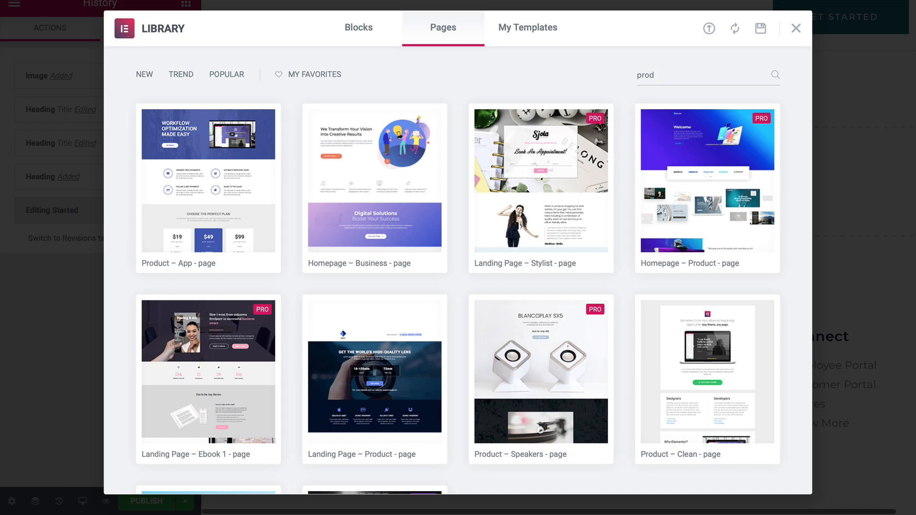
{"action": "scroll", "coordinate": [714, 363], "scroll_direction": "down", "scroll_amount": 1}
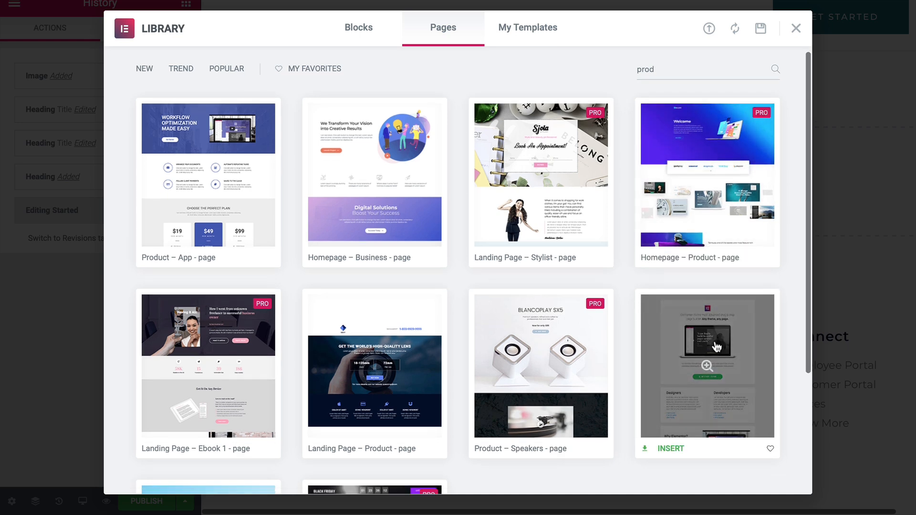
{"action": "left_click", "coordinate": [708, 366]}
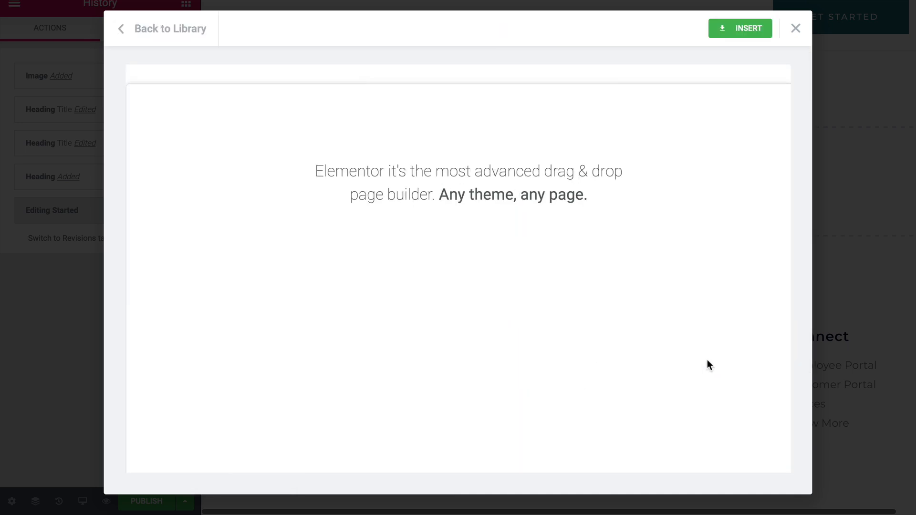
{"action": "scroll", "coordinate": [672, 347], "scroll_direction": "down", "scroll_amount": 3}
{"action": "scroll", "coordinate": [671, 343], "scroll_direction": "down", "scroll_amount": 5}
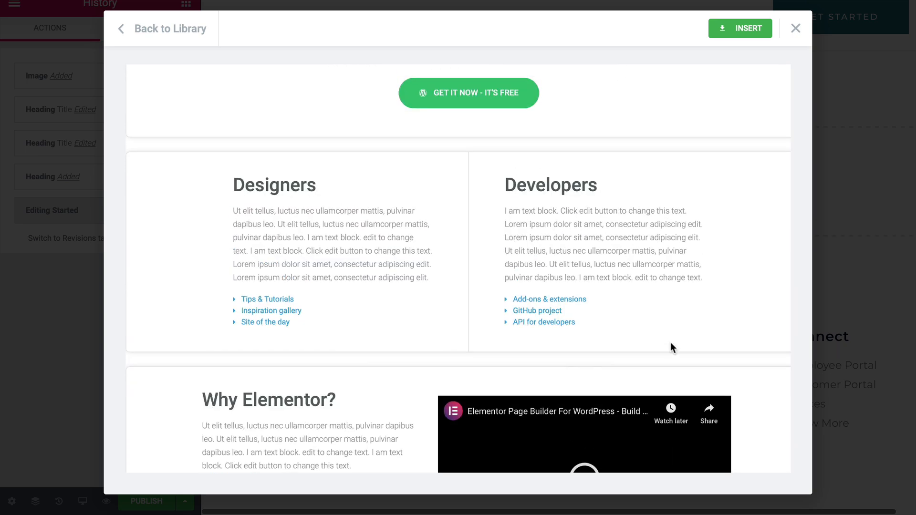
{"action": "scroll", "coordinate": [671, 341], "scroll_direction": "up", "scroll_amount": 8}
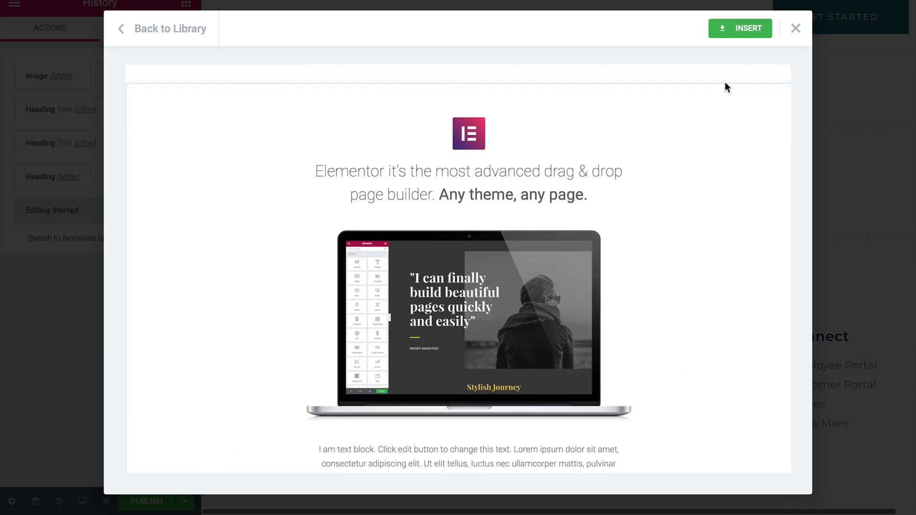
Request insertion of the Product – Clean template and connect the site to the Elementor template library.
{"action": "left_click", "coordinate": [746, 35]}
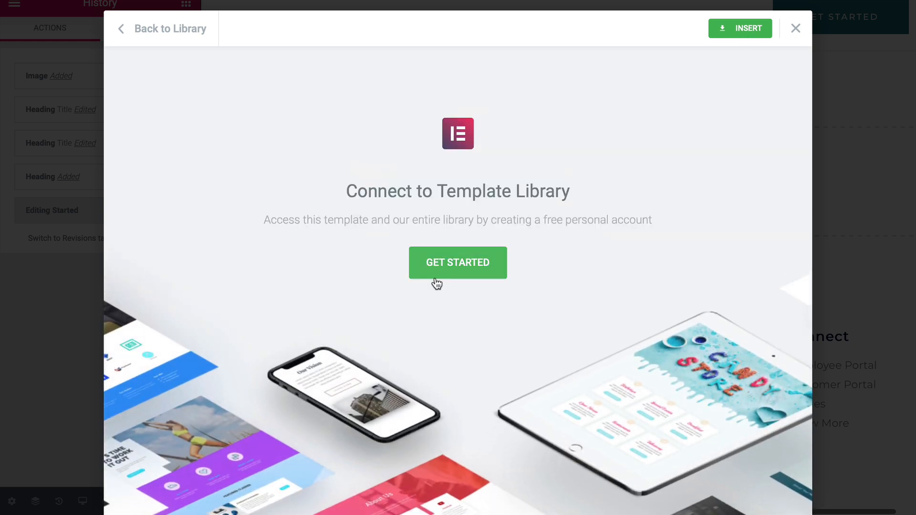
{"action": "left_click", "coordinate": [453, 266]}
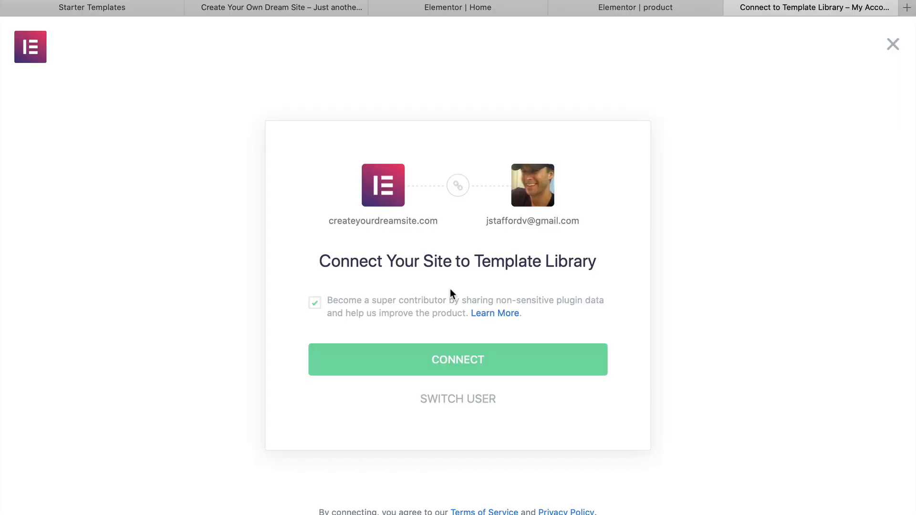
{"action": "left_click", "coordinate": [446, 371]}
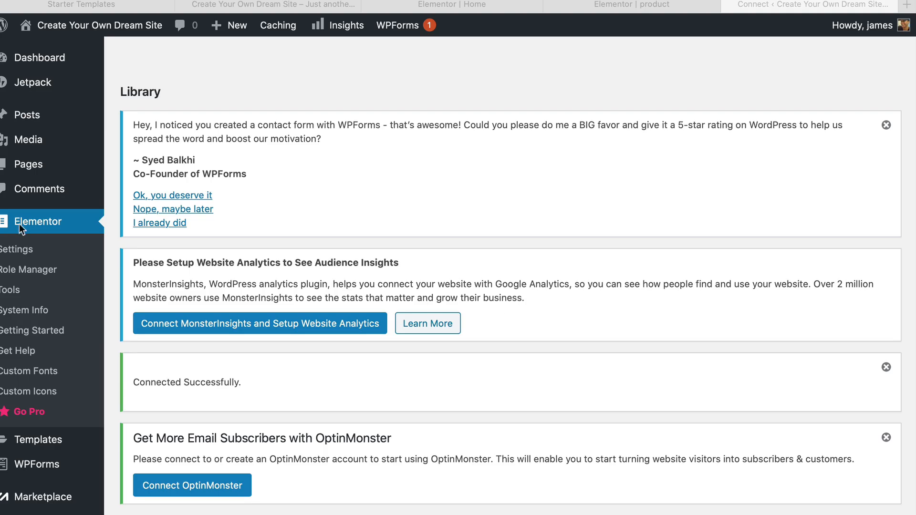
Open the draft product page from the site's page list for editing in Elementor.
{"action": "mouse_move", "coordinate": [35, 169]}
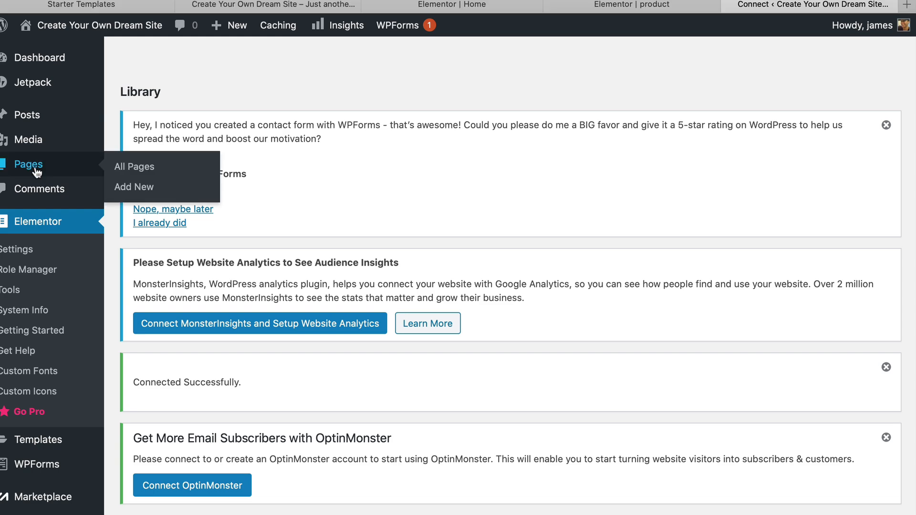
{"action": "left_click", "coordinate": [134, 170]}
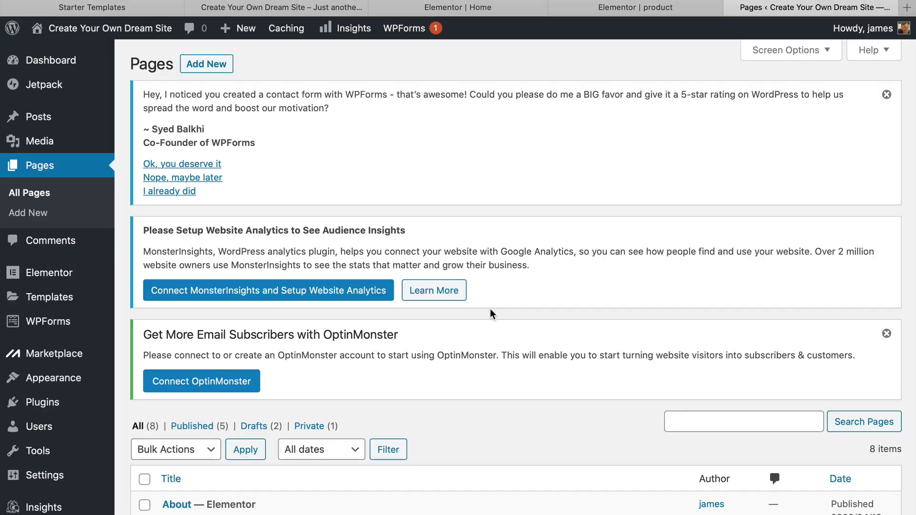
{"action": "scroll", "coordinate": [490, 308], "scroll_direction": "down", "scroll_amount": 3}
{"action": "scroll", "coordinate": [491, 308], "scroll_direction": "down", "scroll_amount": 3}
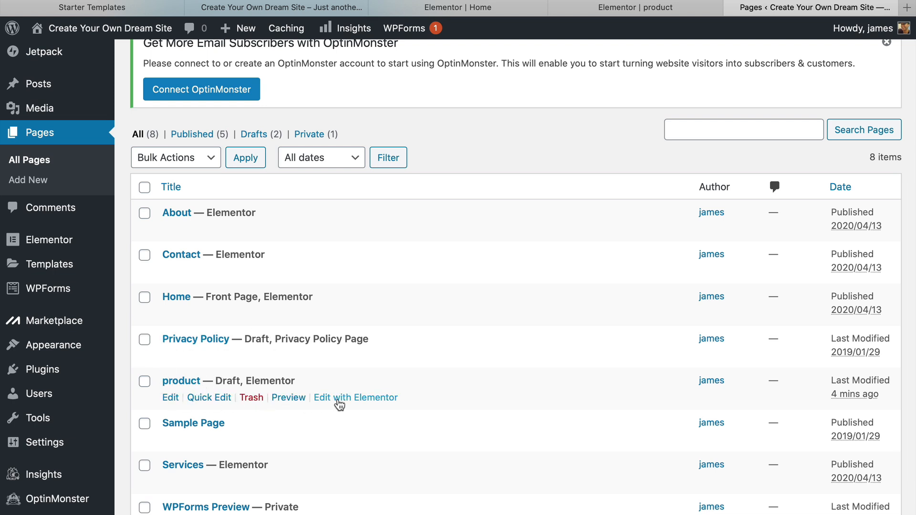
{"action": "left_click", "coordinate": [339, 405]}
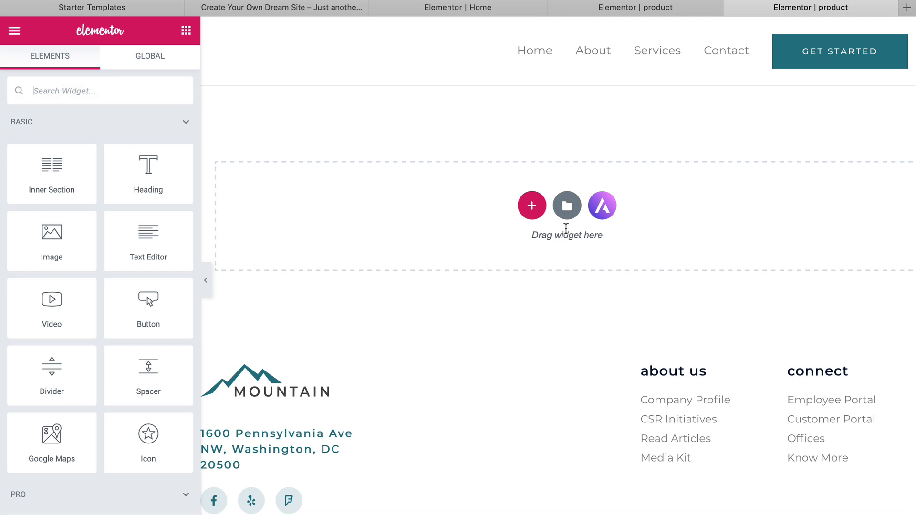
Search the library's page templates for "prod" and insert the Product – Clean template into the page.
{"action": "left_click", "coordinate": [567, 205]}
{"action": "left_click", "coordinate": [650, 104]}
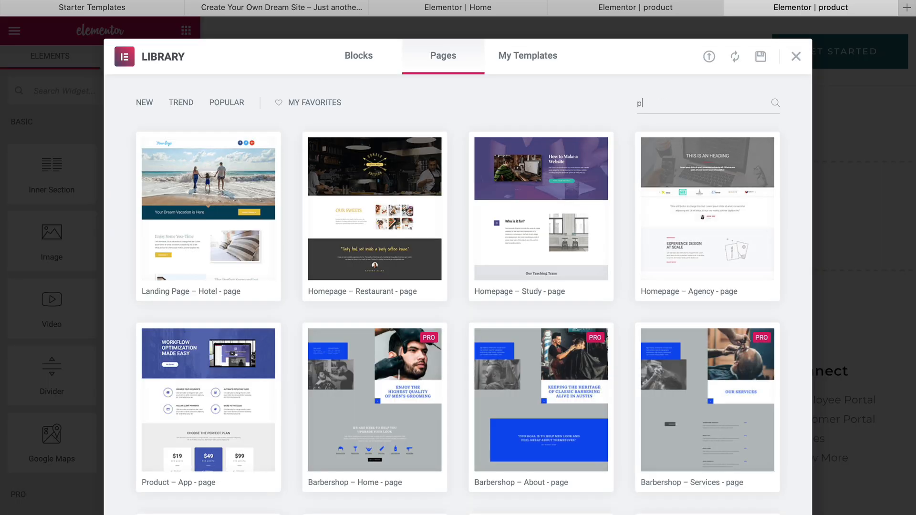
{"action": "type", "text": "prod"}
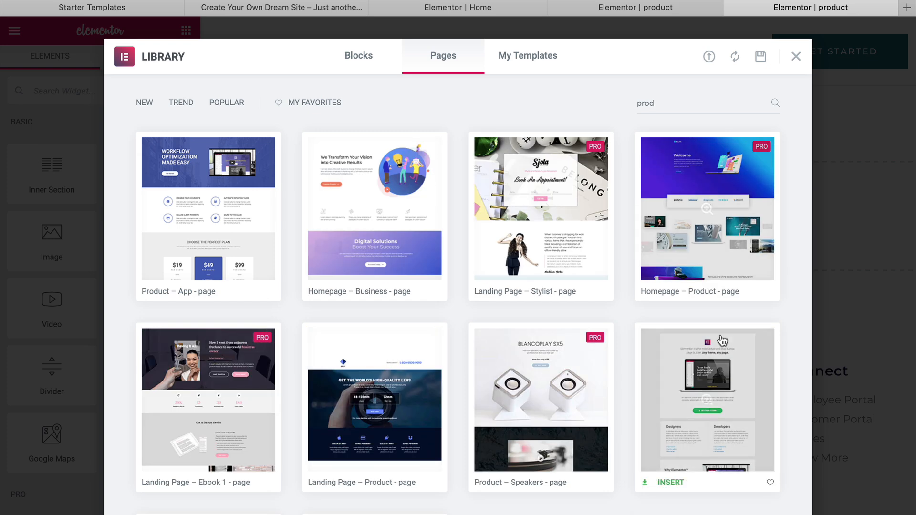
{"action": "left_click", "coordinate": [668, 486]}
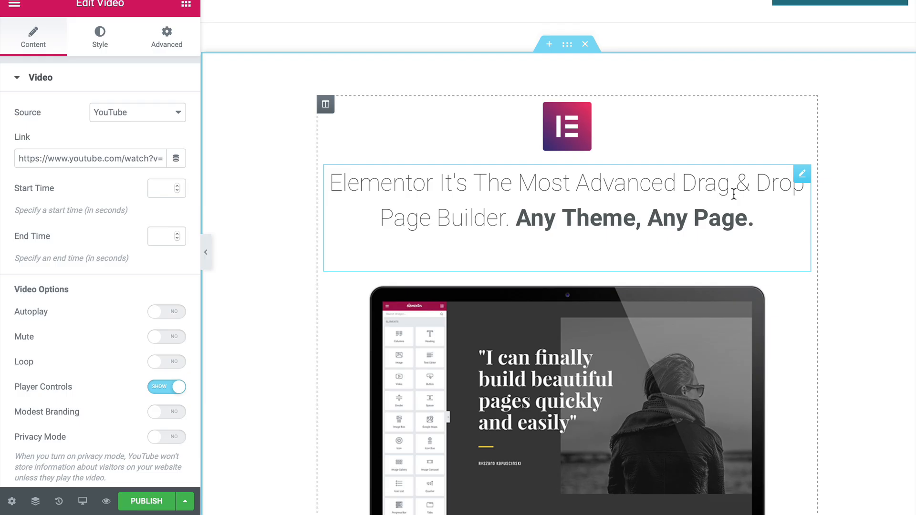
Look through the inserted template and open its main heading and the "why elementor?" video widget for editing.
{"action": "scroll", "coordinate": [734, 194], "scroll_direction": "down", "scroll_amount": 20}
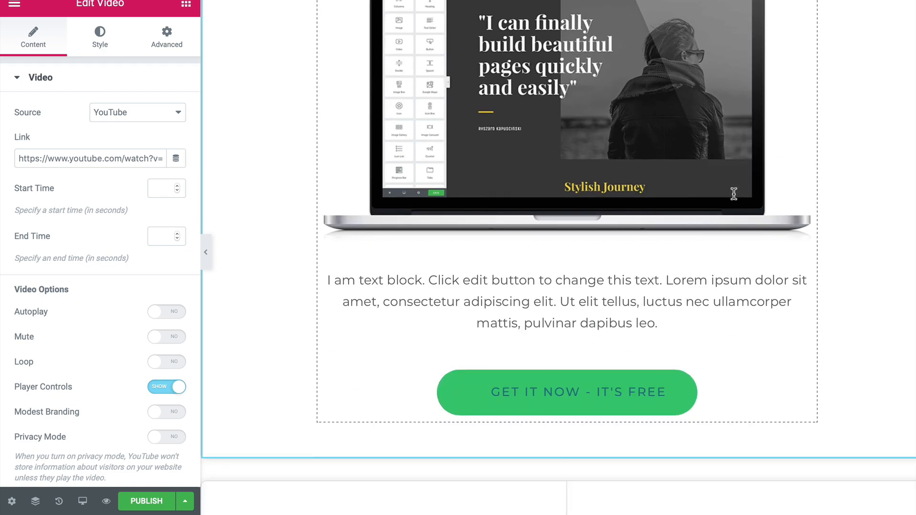
{"action": "scroll", "coordinate": [734, 194], "scroll_direction": "up", "scroll_amount": 20}
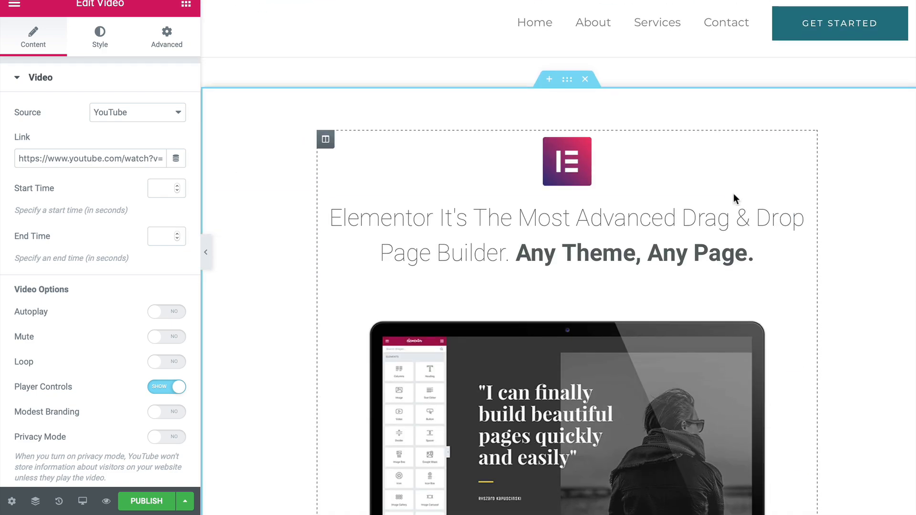
{"action": "left_click", "coordinate": [687, 224]}
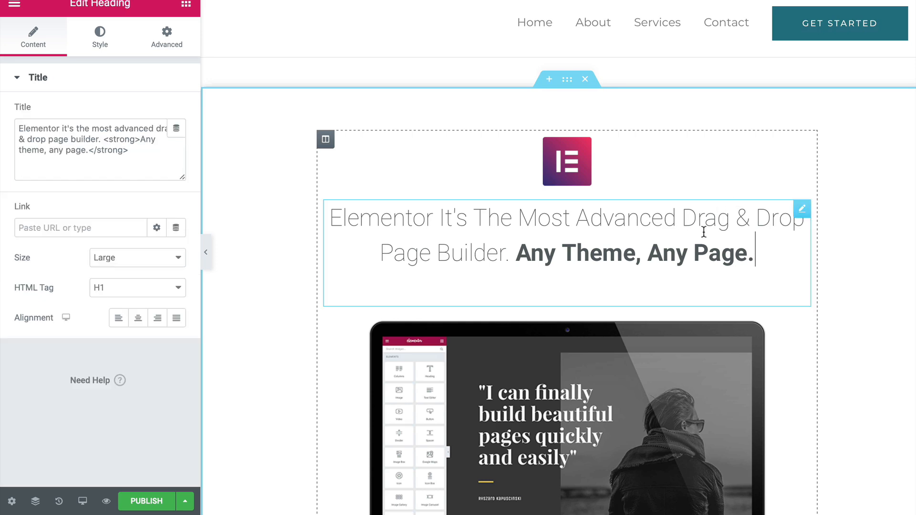
{"action": "scroll", "coordinate": [704, 232], "scroll_direction": "down", "scroll_amount": 12}
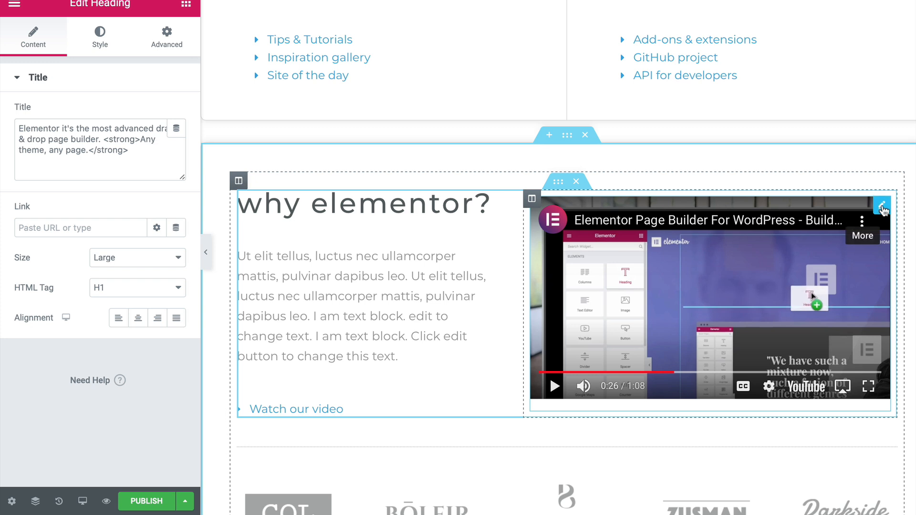
{"action": "left_click", "coordinate": [883, 208]}
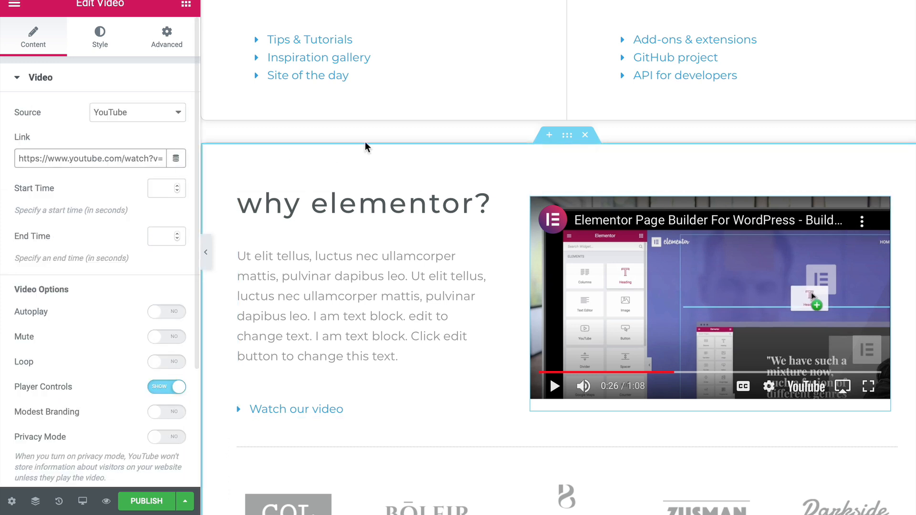
Delete the "why elementor?" section with its text and video from the product page.
{"action": "scroll", "coordinate": [523, 121], "scroll_direction": "up", "scroll_amount": 1}
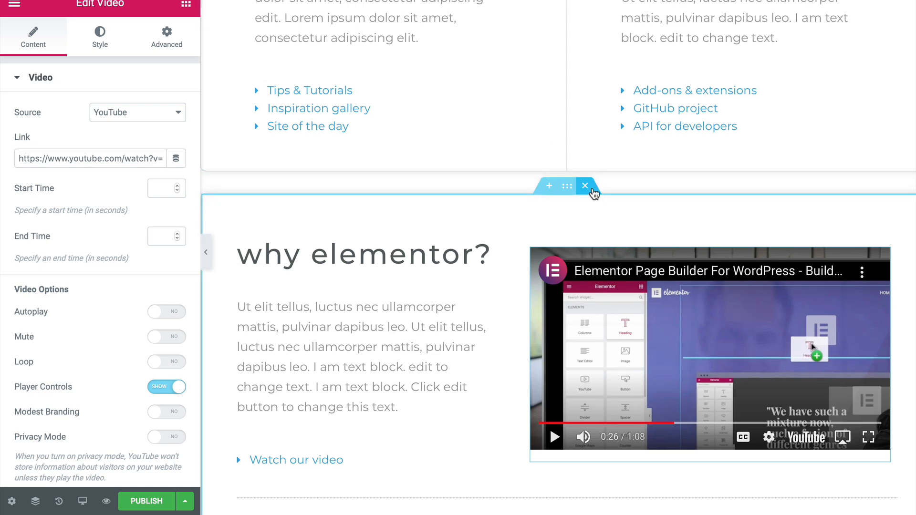
{"action": "left_click", "coordinate": [590, 189]}
{"action": "scroll", "coordinate": [594, 194], "scroll_direction": "up", "scroll_amount": 20}
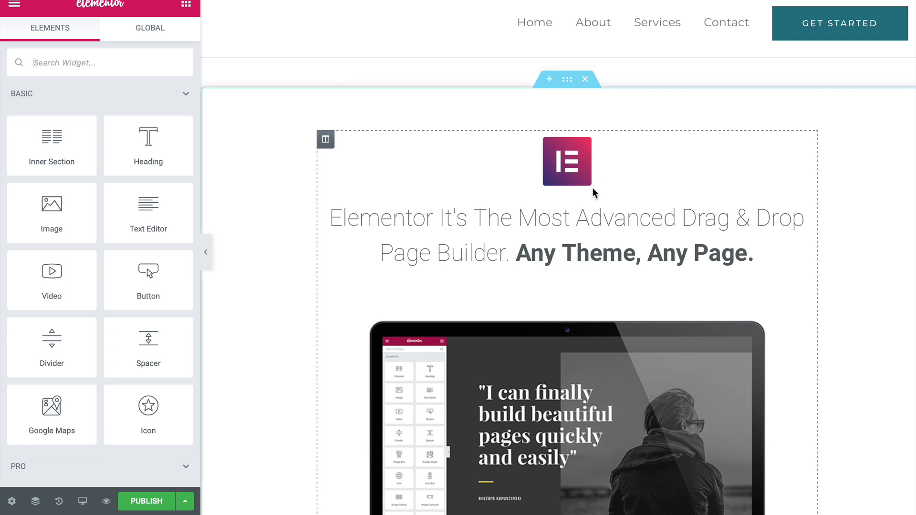
{"action": "scroll", "coordinate": [595, 193], "scroll_direction": "down", "scroll_amount": 7}
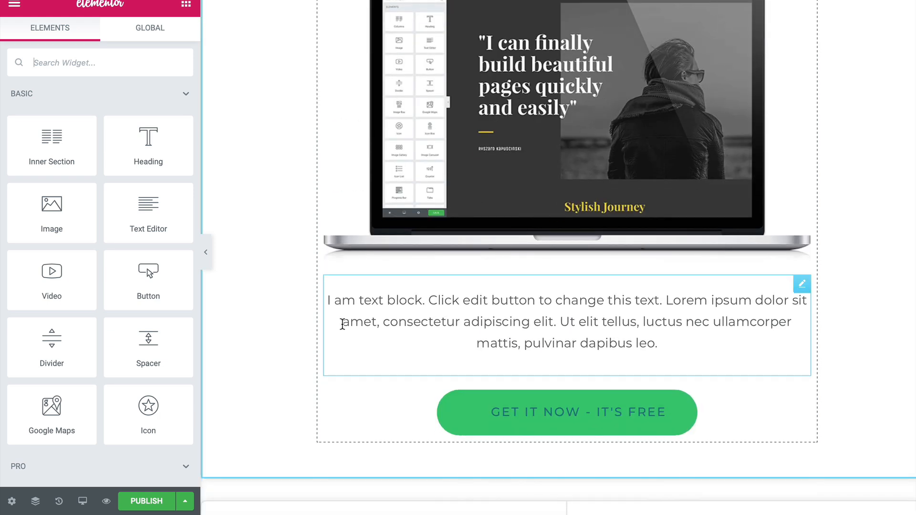
Publish the product page and look through the live version from header to footer.
{"action": "left_click", "coordinate": [140, 504]}
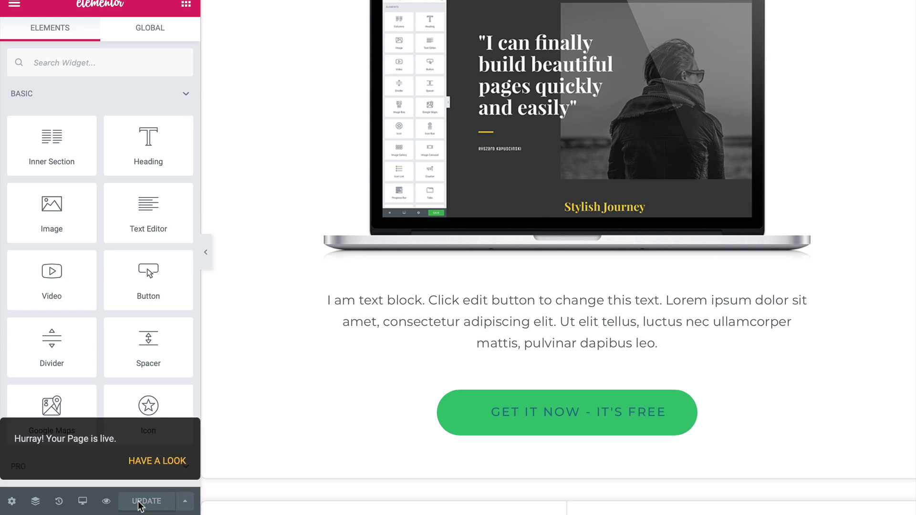
{"action": "left_click", "coordinate": [157, 461]}
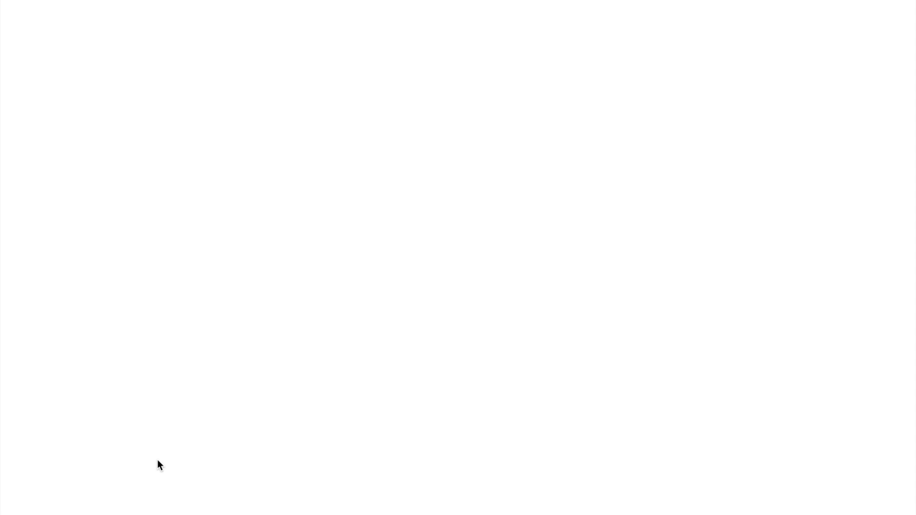
{"action": "scroll", "coordinate": [231, 348], "scroll_direction": "down", "scroll_amount": 20}
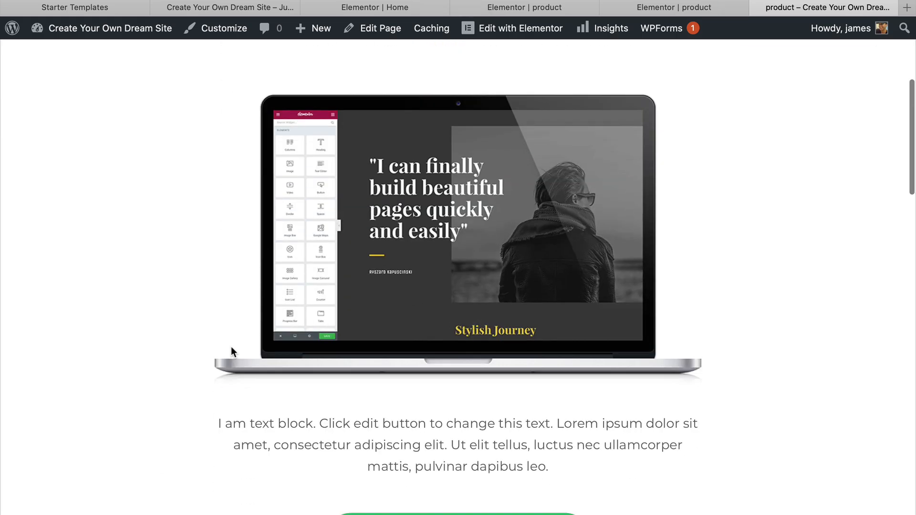
{"action": "scroll", "coordinate": [231, 347], "scroll_direction": "down", "scroll_amount": 10}
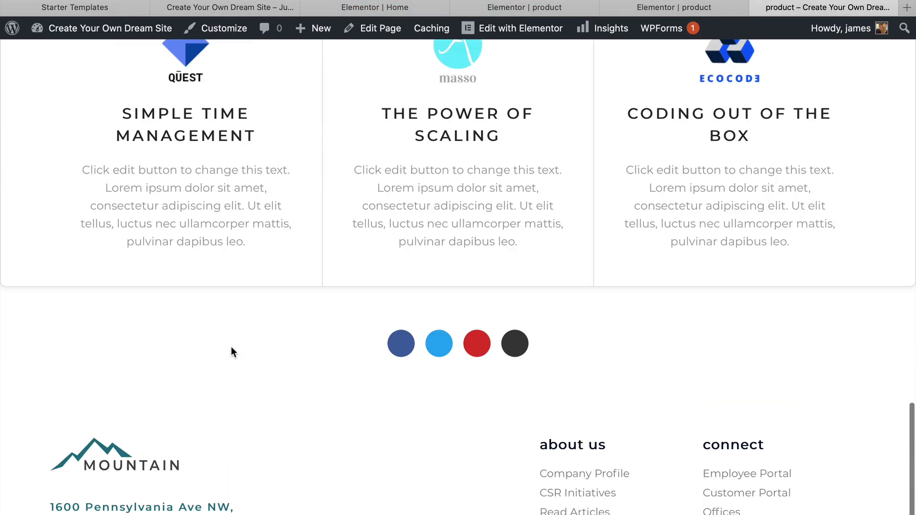
{"action": "scroll", "coordinate": [231, 348], "scroll_direction": "up", "scroll_amount": 20}
{"action": "scroll", "coordinate": [231, 352], "scroll_direction": "up", "scroll_amount": 2}
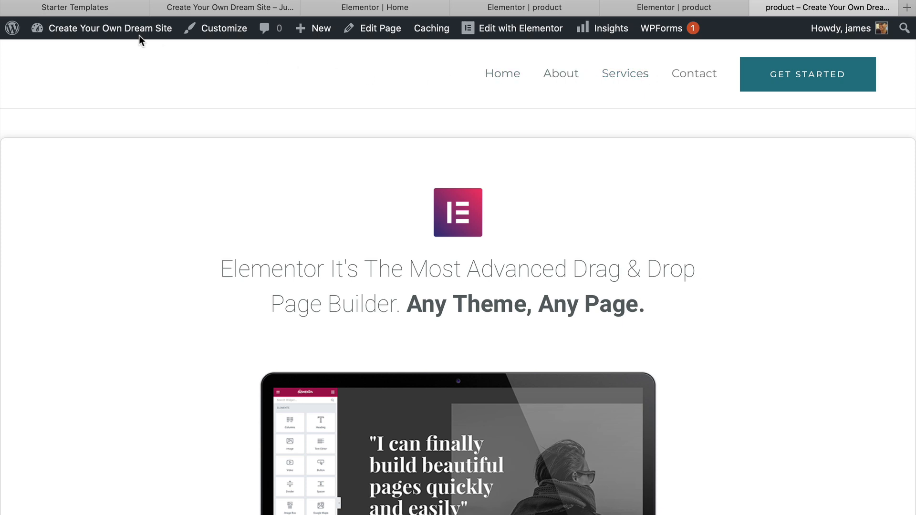
Add the product page to the site's Navigation menu.
{"action": "mouse_move", "coordinate": [115, 28]}
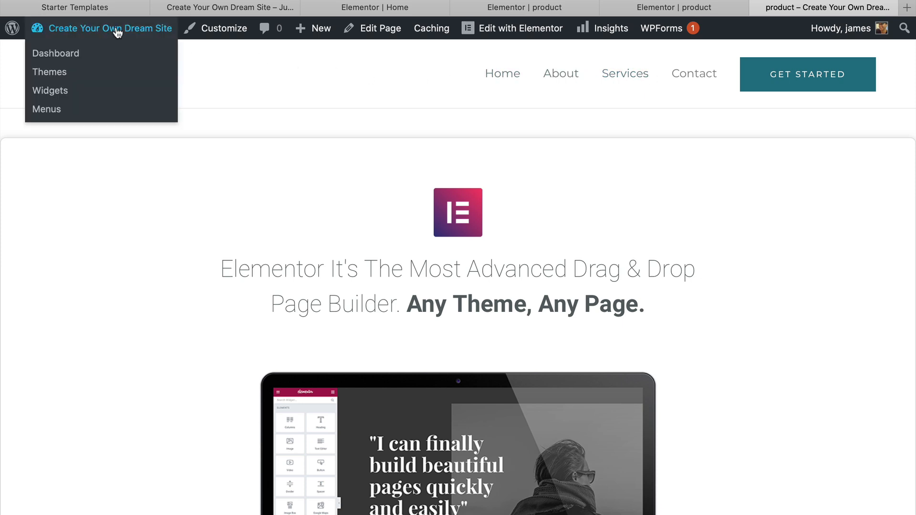
{"action": "left_click", "coordinate": [51, 111]}
{"action": "scroll", "coordinate": [420, 166], "scroll_direction": "down", "scroll_amount": 3}
{"action": "scroll", "coordinate": [422, 164], "scroll_direction": "down", "scroll_amount": 4}
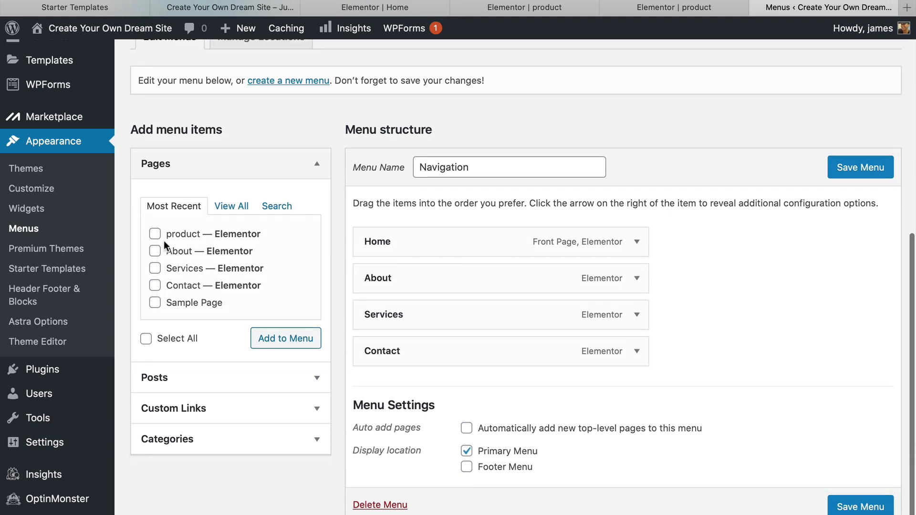
{"action": "left_click", "coordinate": [156, 234]}
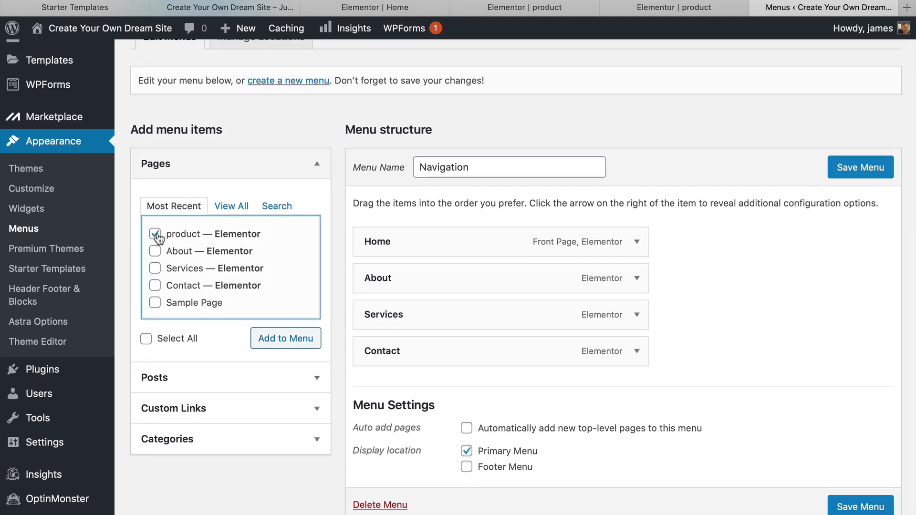
{"action": "left_click", "coordinate": [270, 339]}
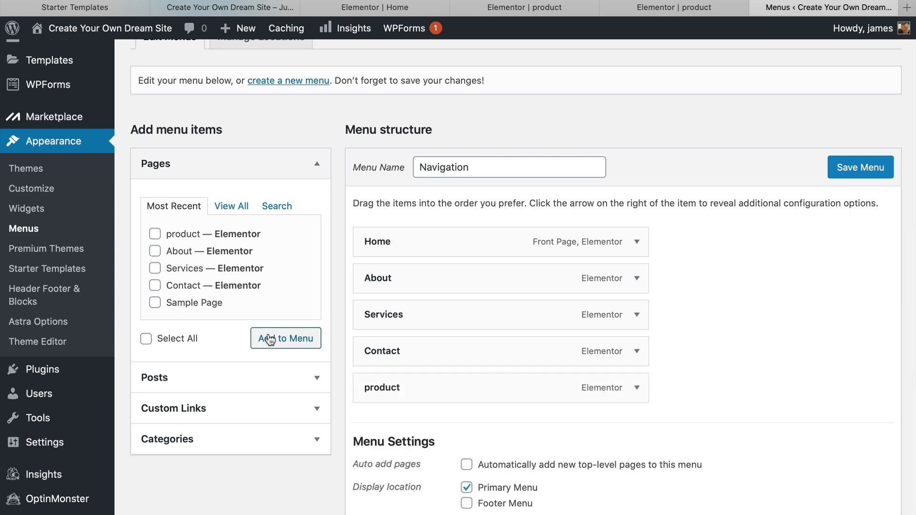
Remove Services from the Navigation menu, place product between Home and About, and save the menu.
{"action": "left_click", "coordinate": [636, 315]}
{"action": "left_click", "coordinate": [385, 447]}
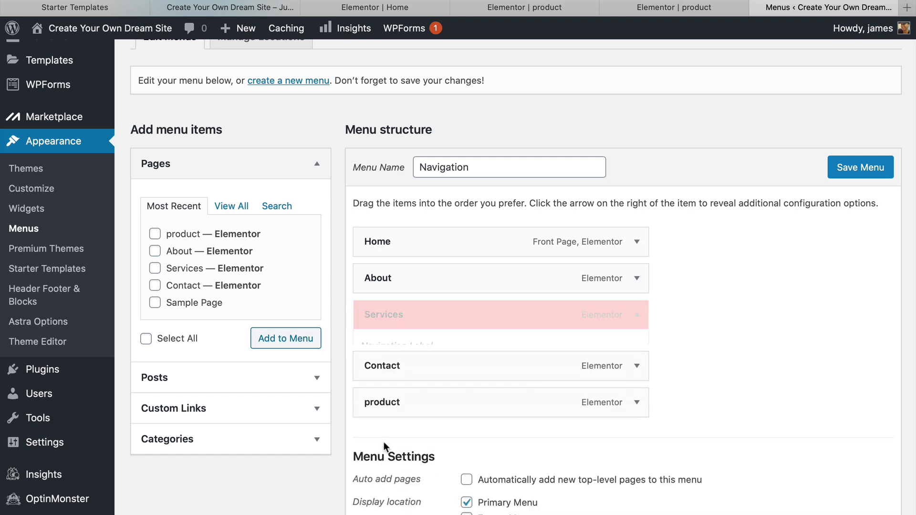
{"action": "left_click_drag", "start_coordinate": [491, 359], "coordinate": [488, 280]}
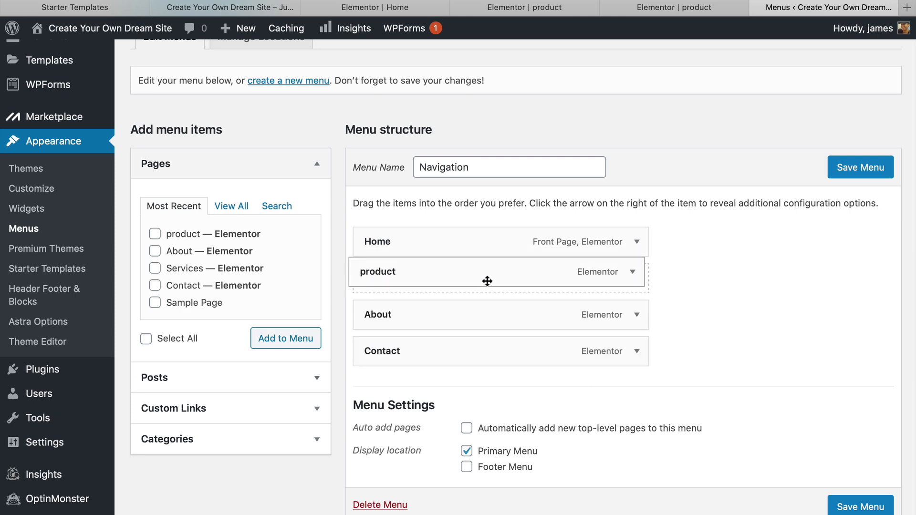
{"action": "left_click", "coordinate": [847, 509]}
Look over the site's home page.
{"action": "mouse_move", "coordinate": [37, 32]}
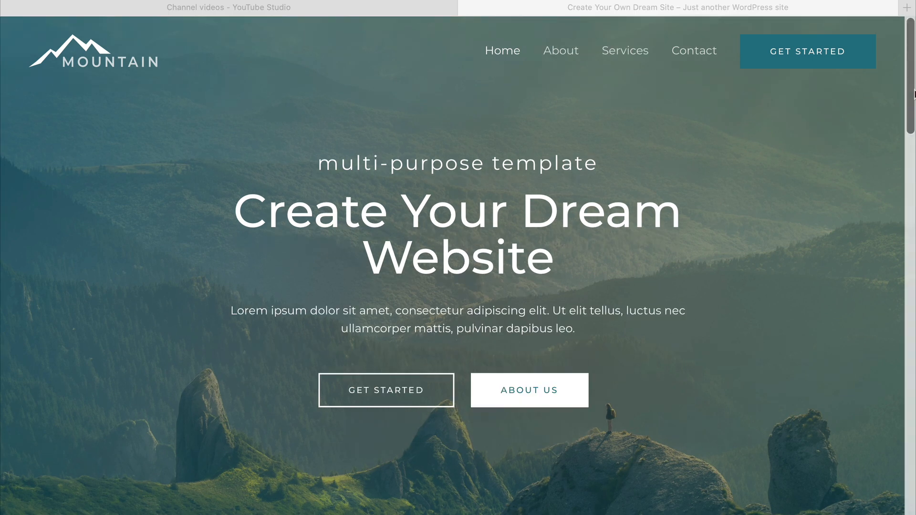
{"action": "left_click", "coordinate": [910, 90]}
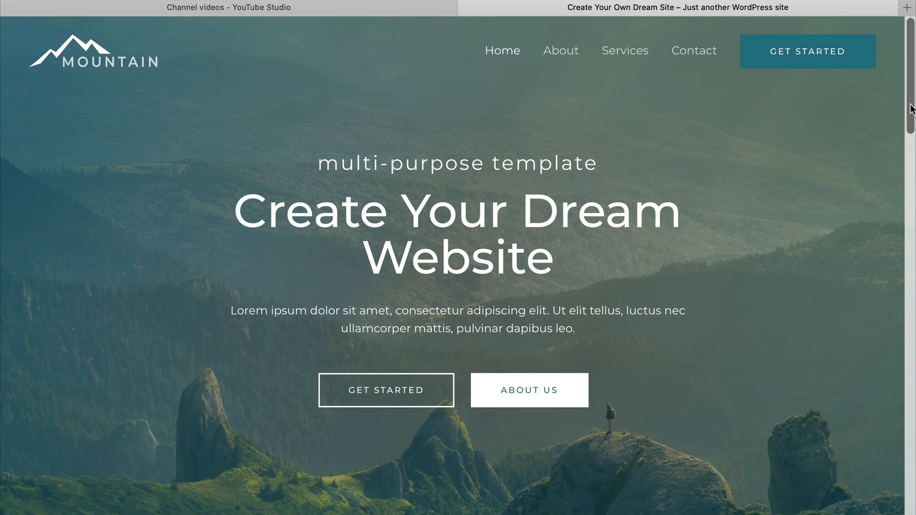
{"action": "scroll", "coordinate": [911, 111], "scroll_direction": "down", "scroll_amount": 1}
{"action": "left_click_drag", "start_coordinate": [911, 111], "coordinate": [889, 287]}
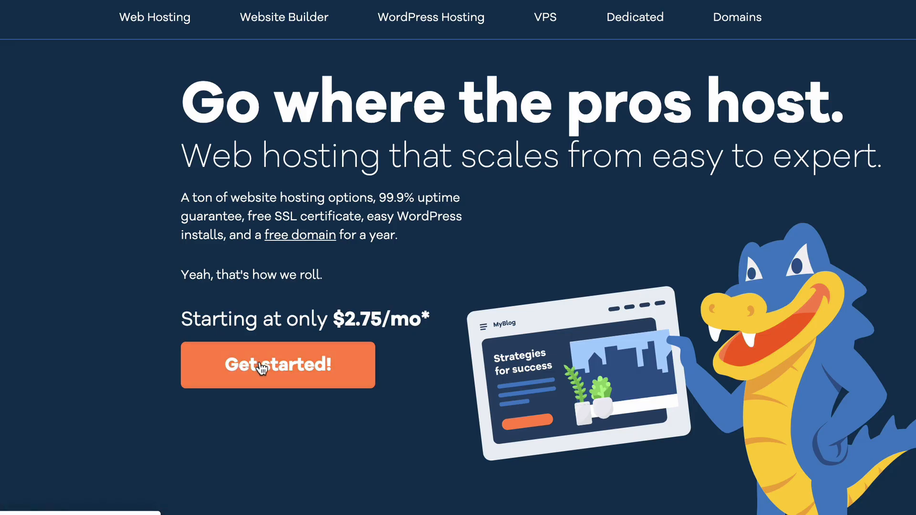